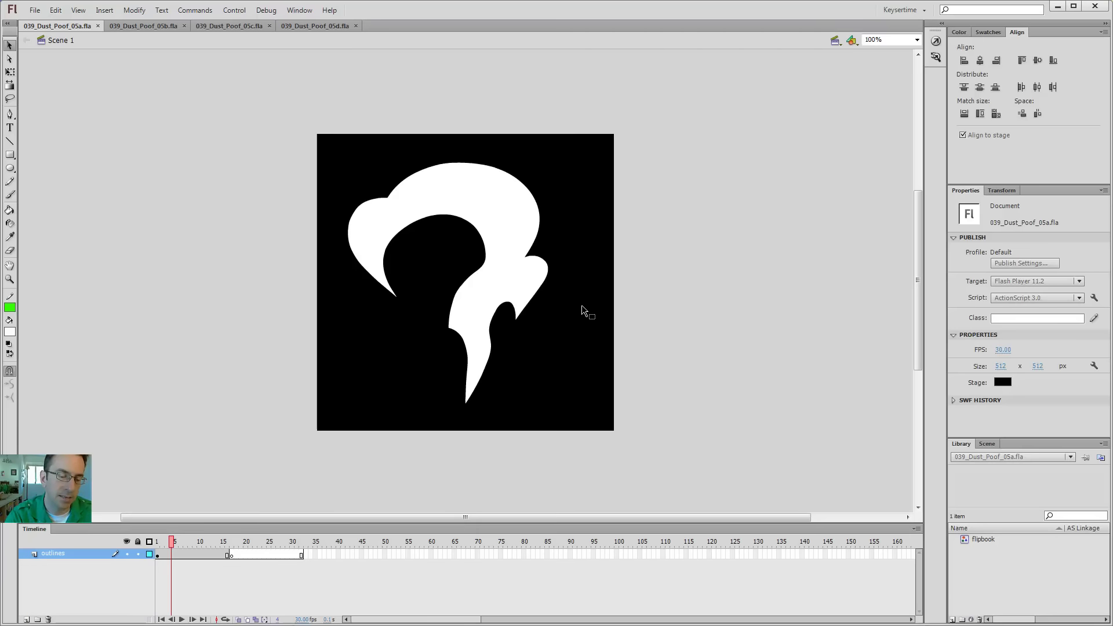
Test-play 039_Dust_Poof_05a as a SWF in the preview window
key("ctrl+Return")
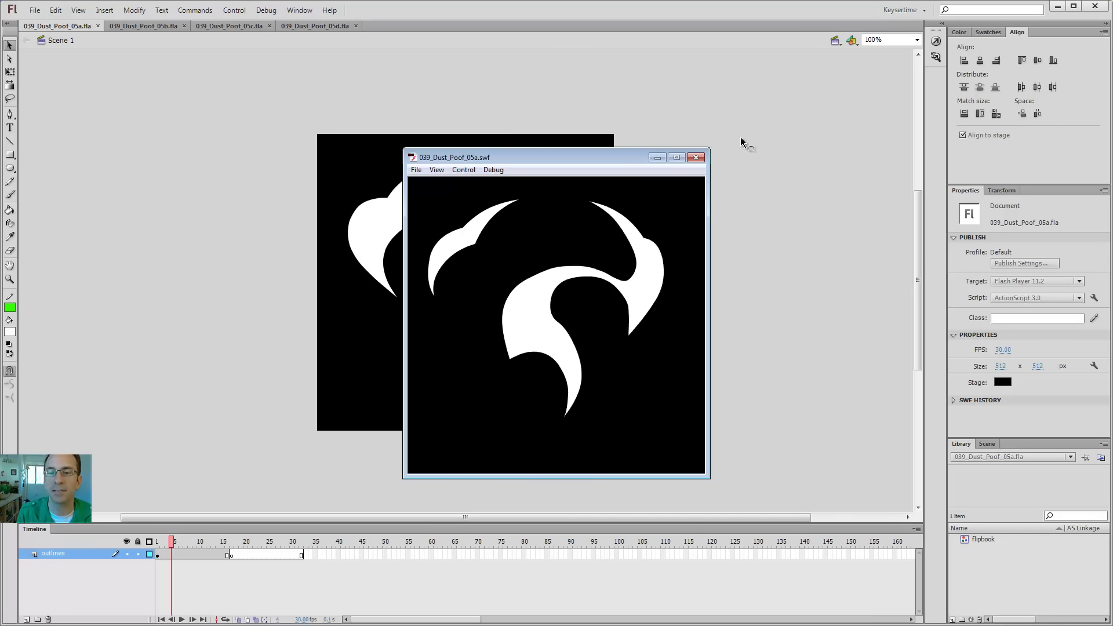
Close the SWF preview, check frames 1 and 4, and switch to 039_Dust_Poof_05b.fla
left_click(695, 158)
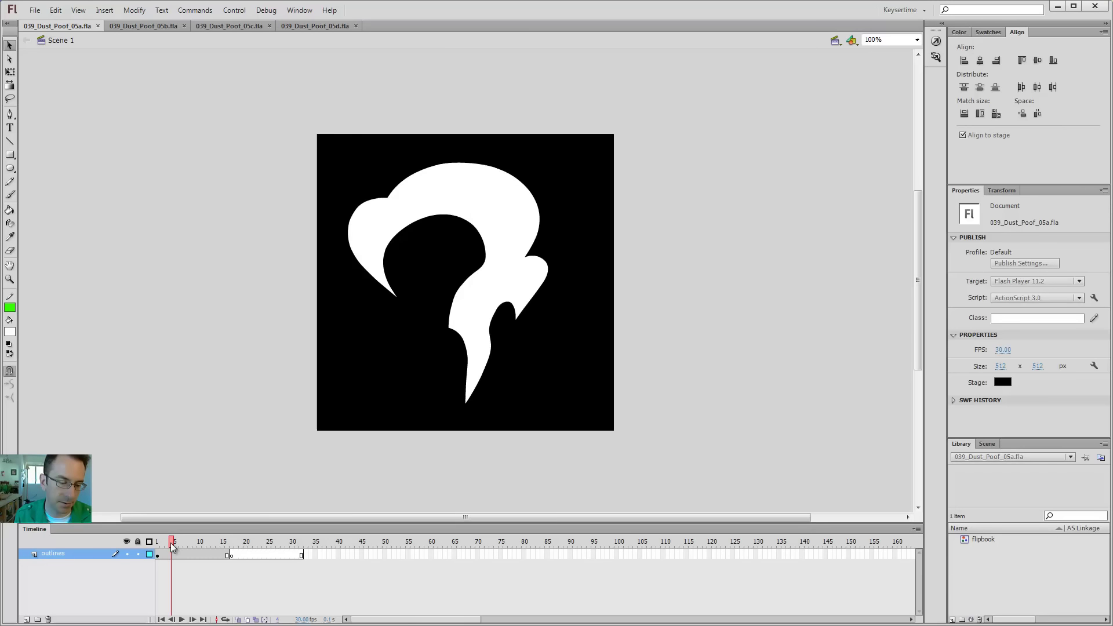
left_click_drag(171, 543, 140, 555)
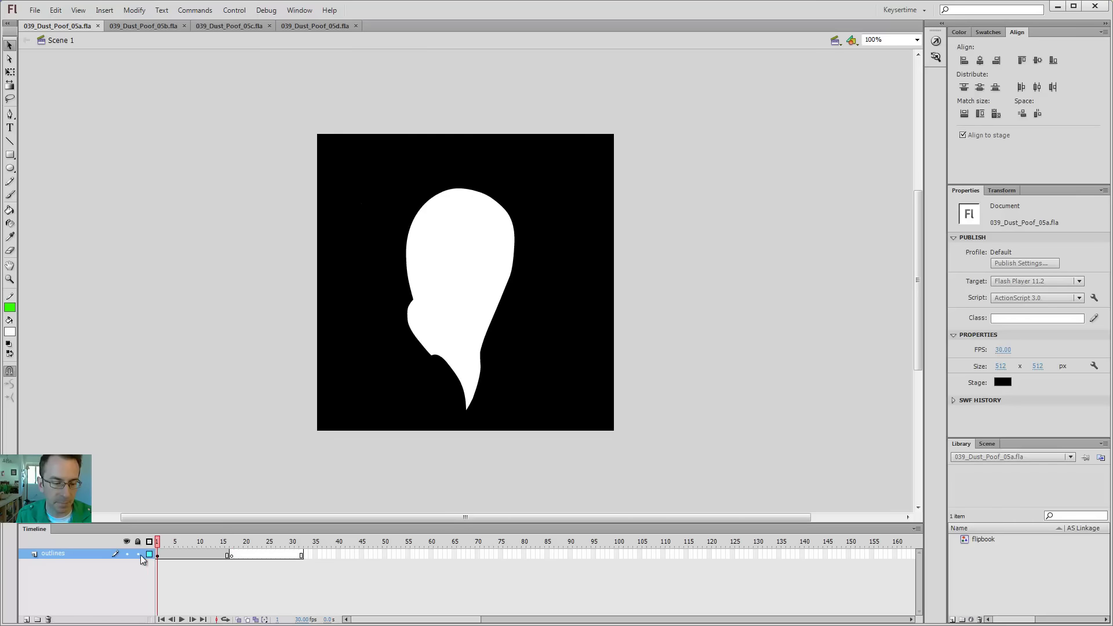
left_click(173, 544)
left_click(149, 26)
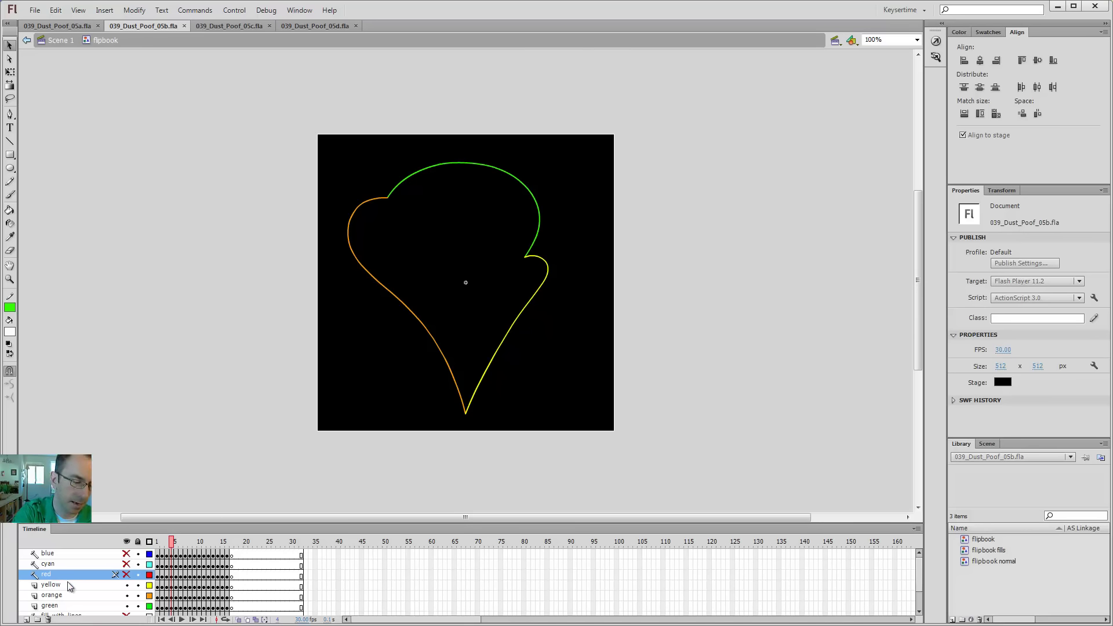
Hide the yellow and orange layers and scrub through the green stroke's frames
left_click(127, 585)
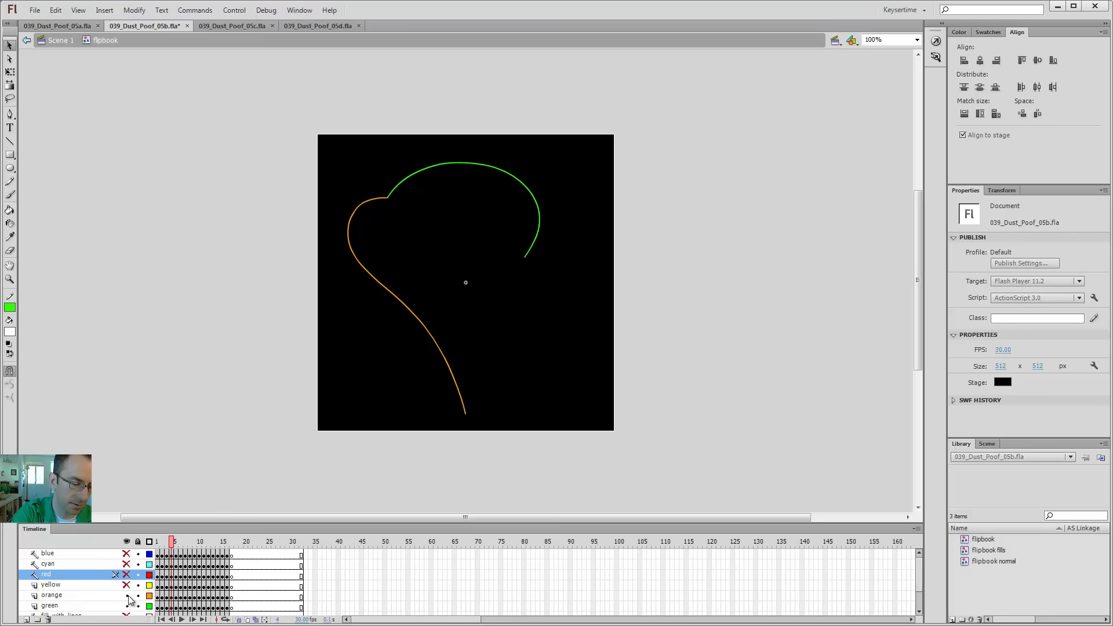
left_click(126, 596)
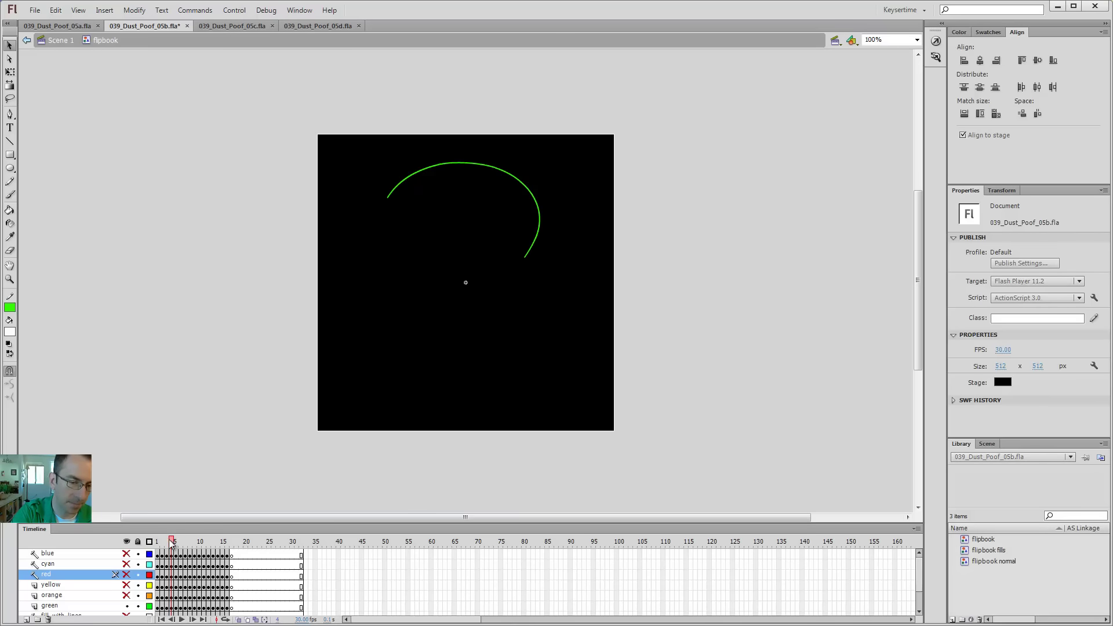
mouse_move(172, 541)
left_mouse_down()
mouse_move(237, 536)
mouse_move(183, 527)
mouse_move(152, 536)
left_mouse_up()
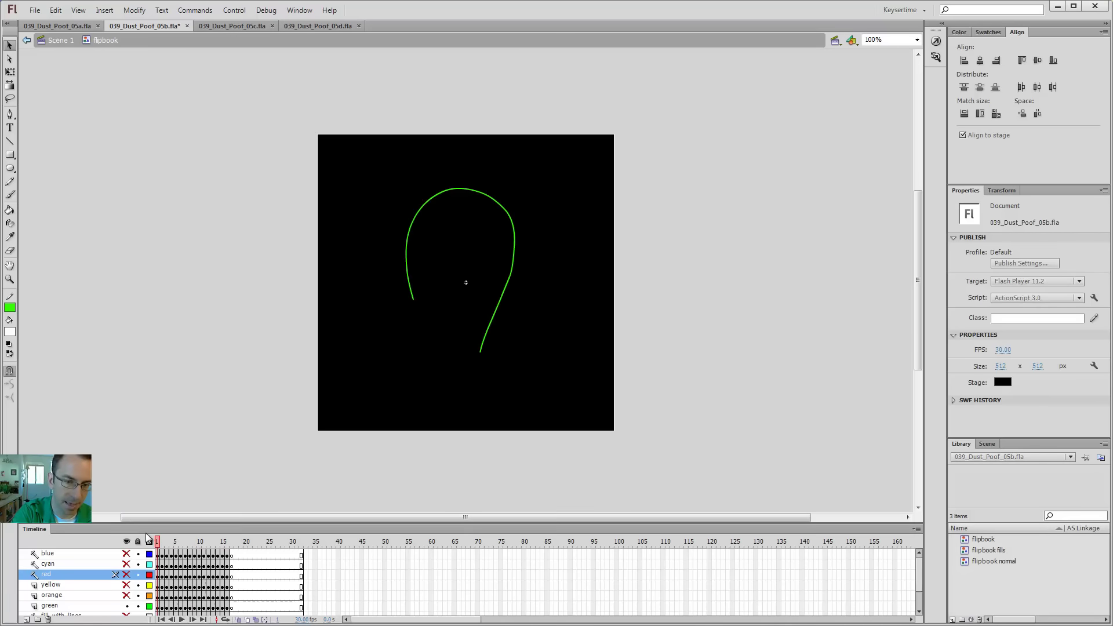
Overlay frames 1–15 of the green stroke with Edit Multiple Frames
left_click(255, 619)
left_click_drag(171, 546, 228, 542)
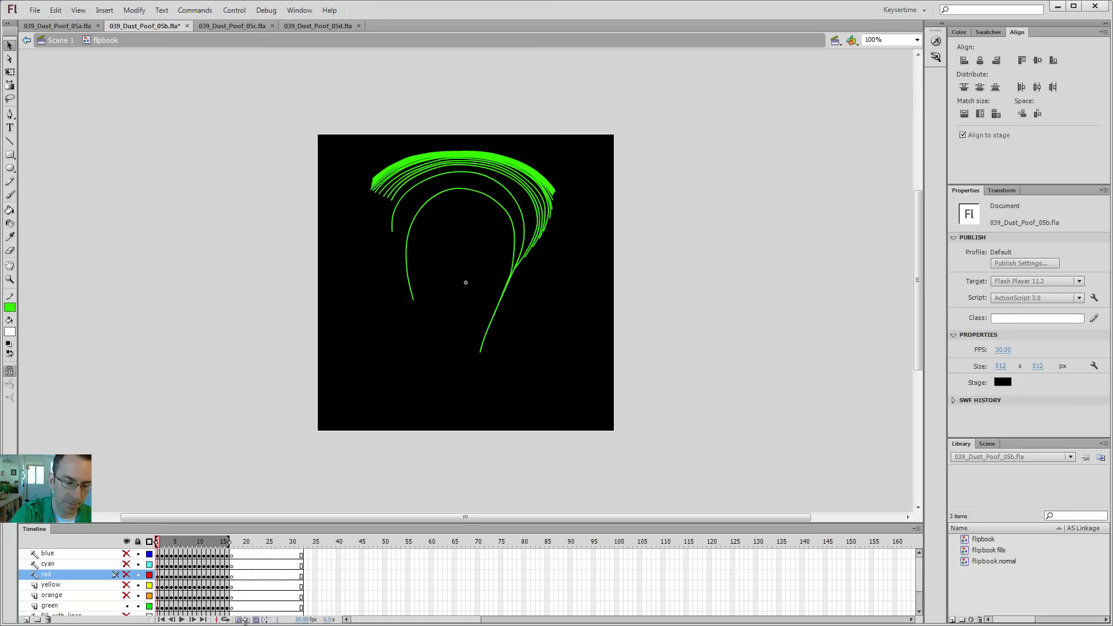
left_click(257, 619)
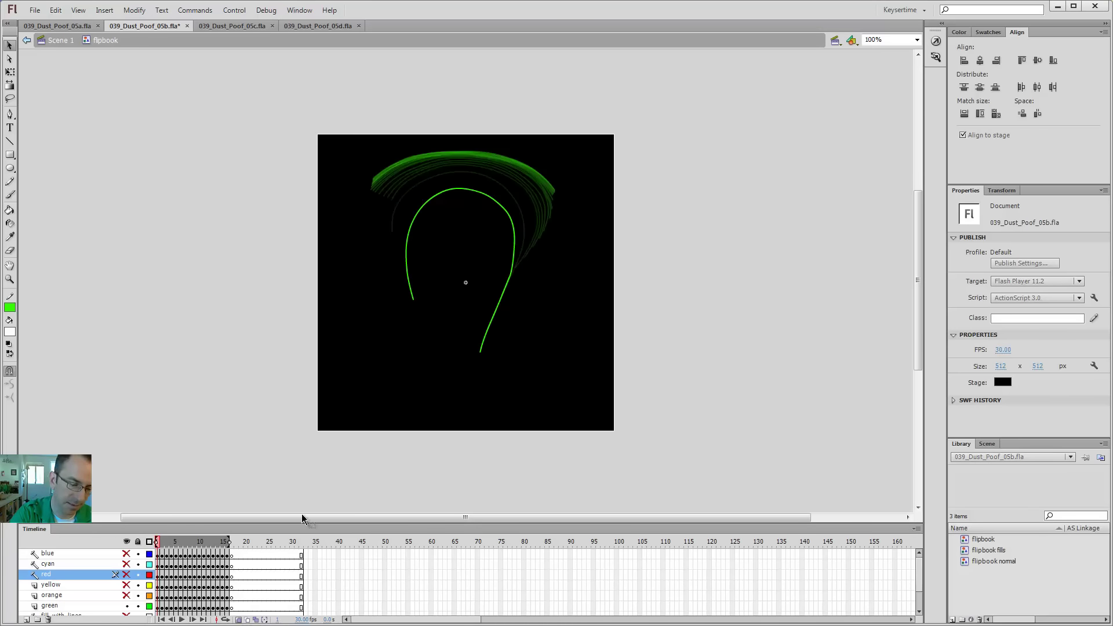
left_click(239, 619)
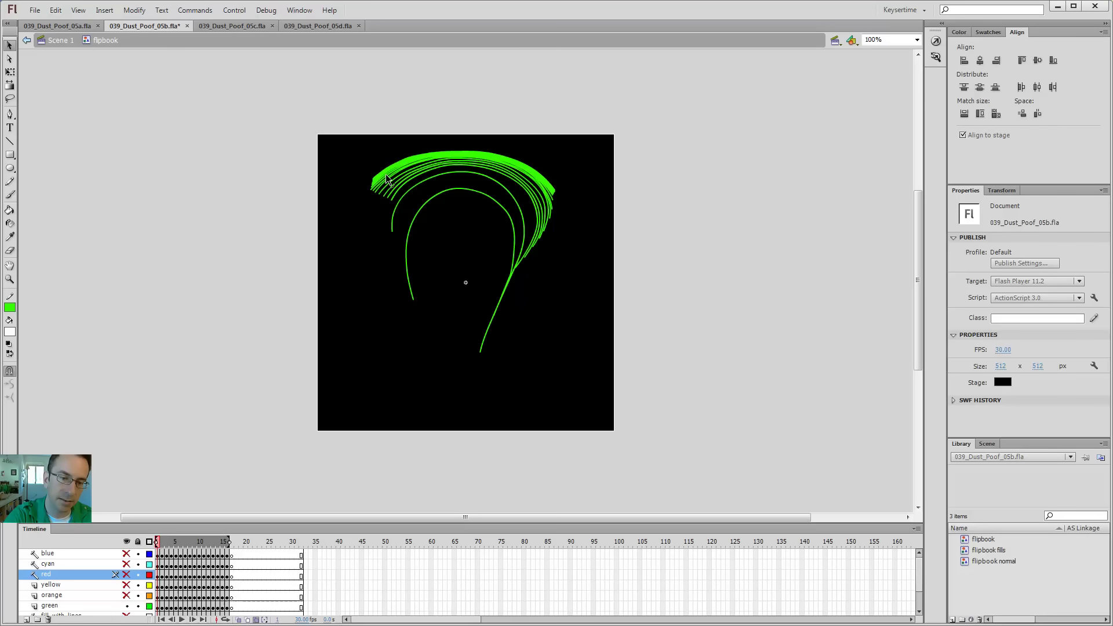
Zoom to 400% on the green arcs and set the green layer to outline view
key("z")
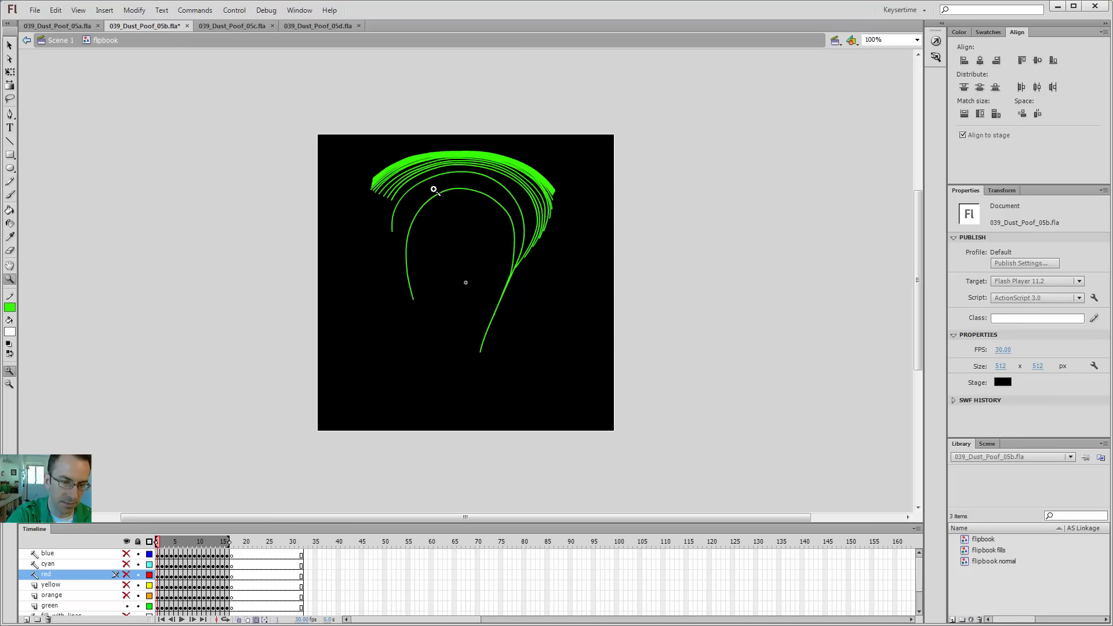
left_click(435, 192)
left_click(505, 252)
left_click_drag(529, 280, 565, 223)
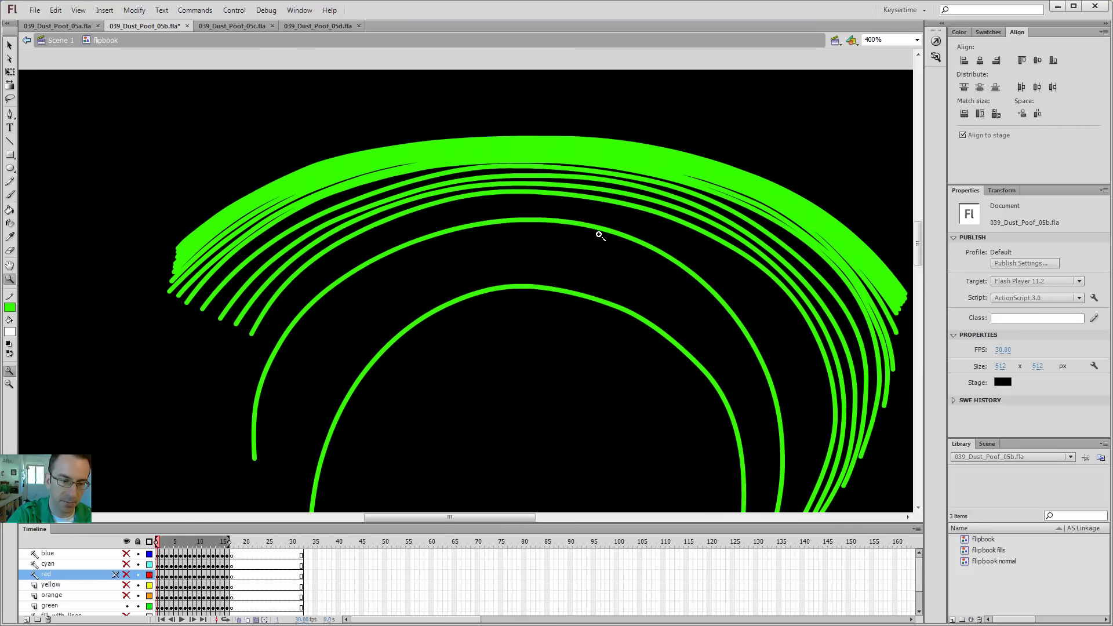
left_click(149, 606)
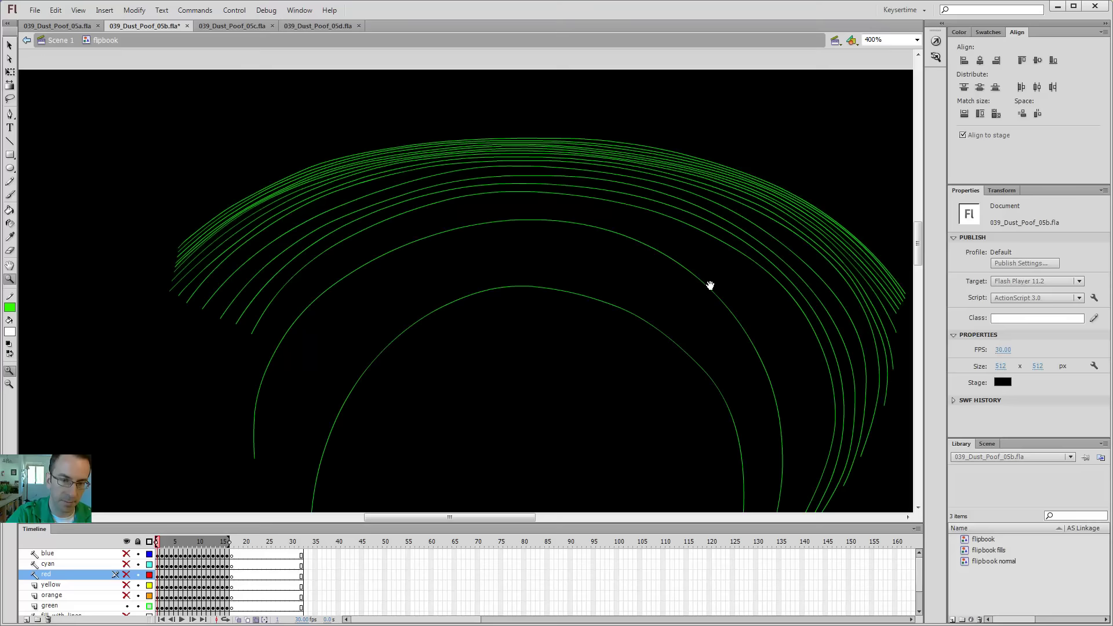
left_click_drag(698, 312, 574, 287)
key("v")
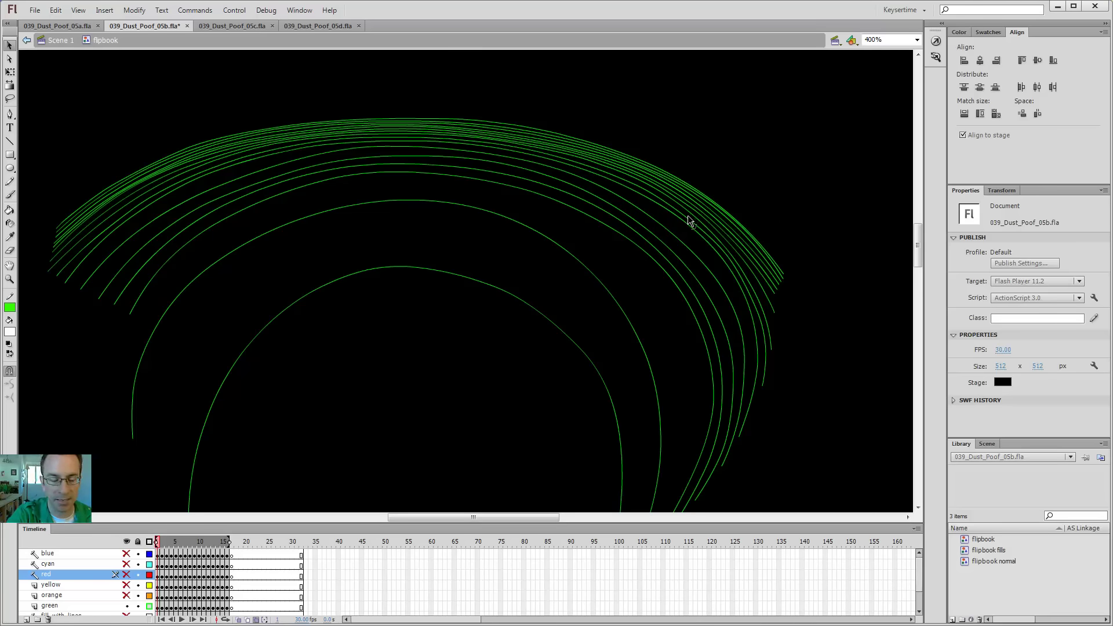
Show the orange layer again and zoom to 400% where orange meets the green strokes
left_click_drag(455, 343, 629, 262)
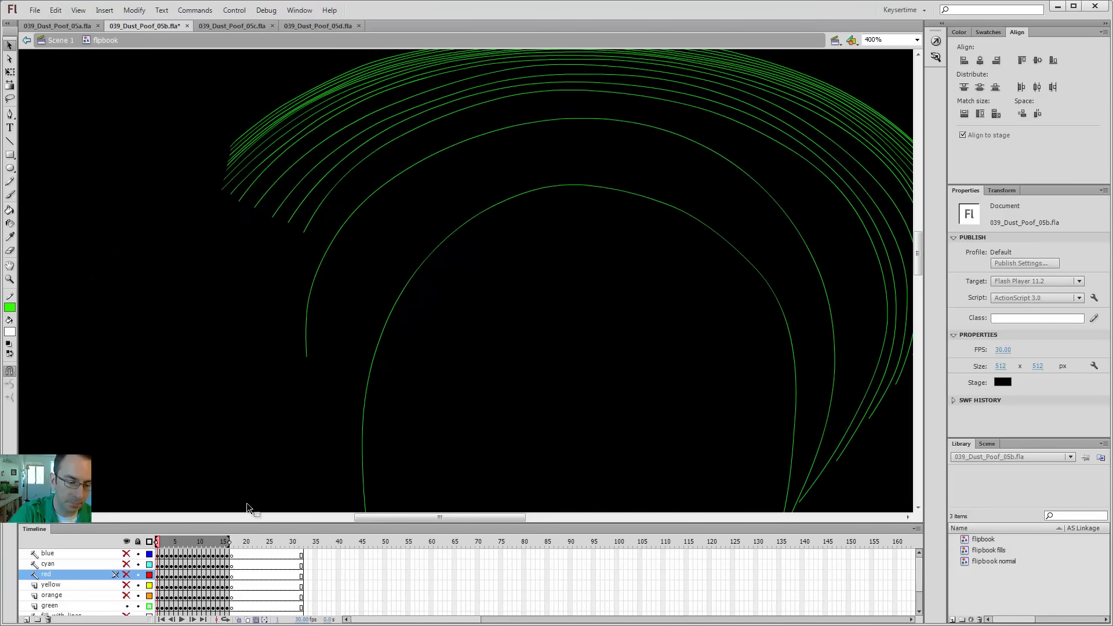
left_click(126, 595)
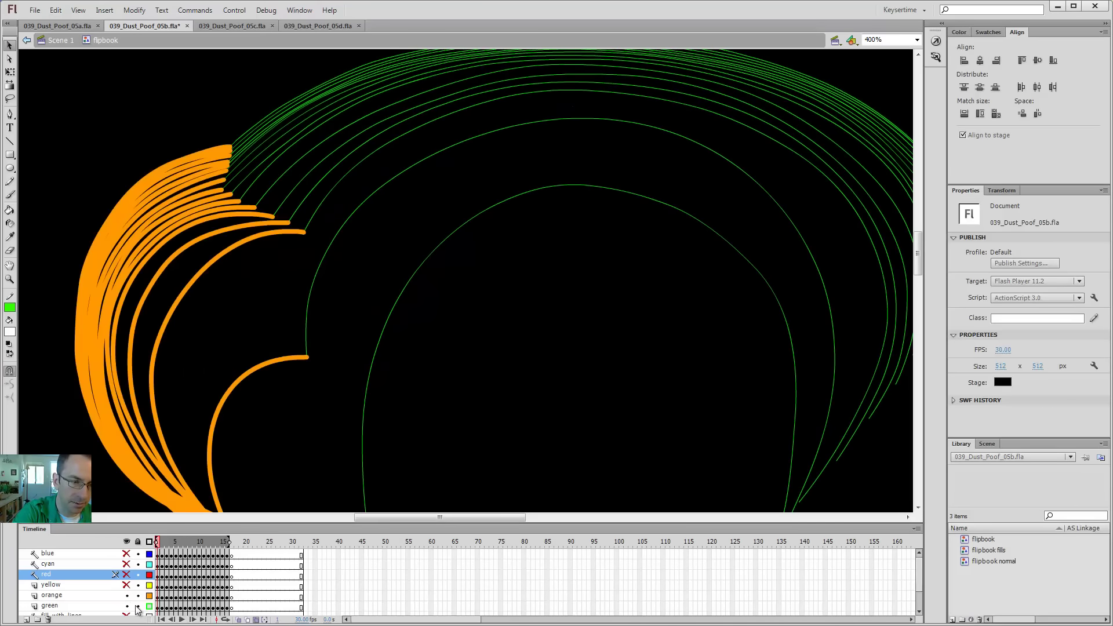
scroll(475, 308, "down", 5)
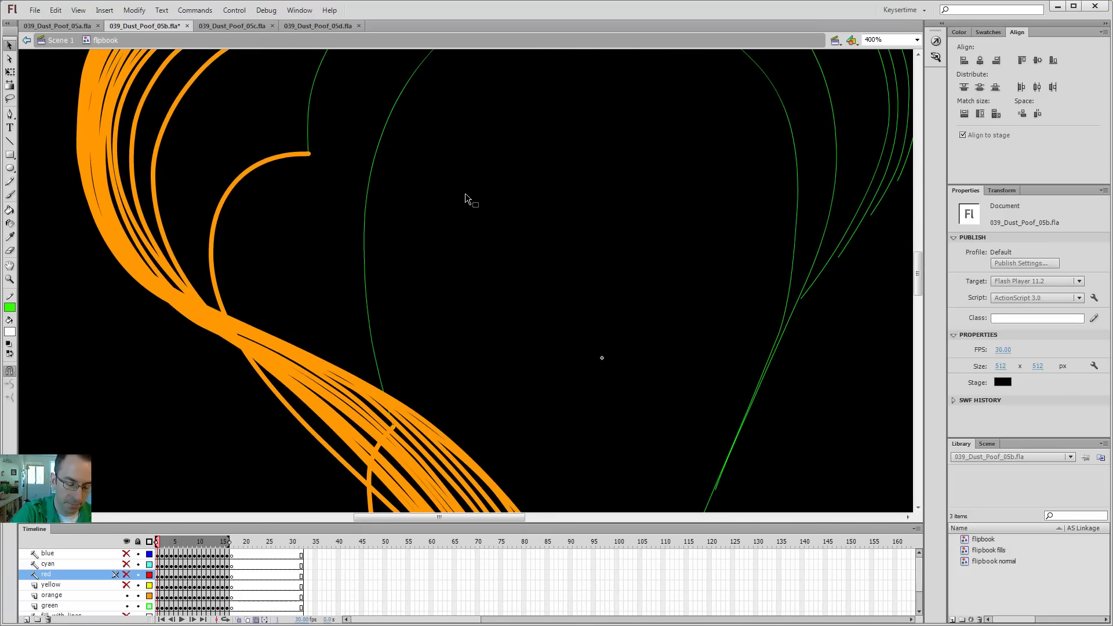
key("ctrl+minus")
left_click_drag(487, 355, 461, 285)
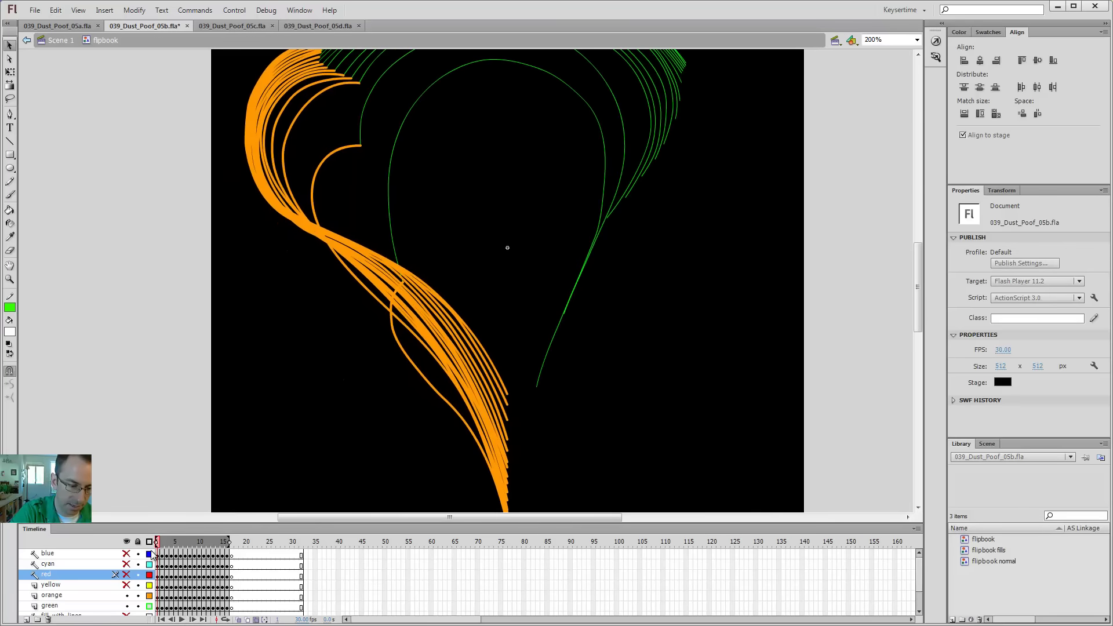
key("ctrl+equal")
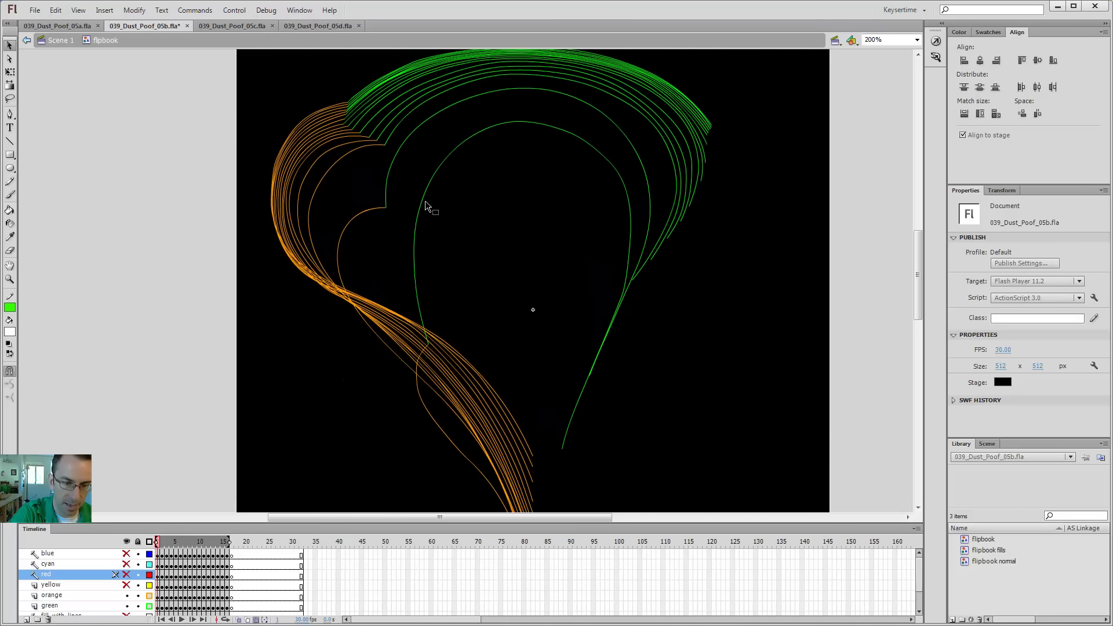
key("z")
left_click(378, 164)
left_click_drag(473, 291, 502, 229)
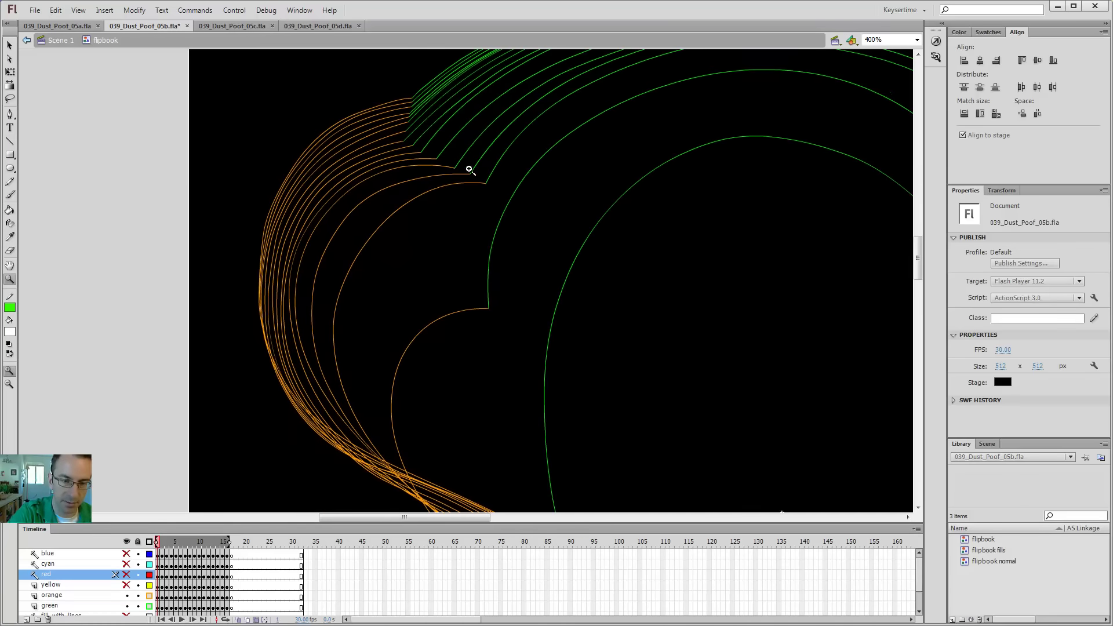
key("v")
left_click_drag(487, 355, 451, 242)
left_click_drag(529, 348, 490, 358)
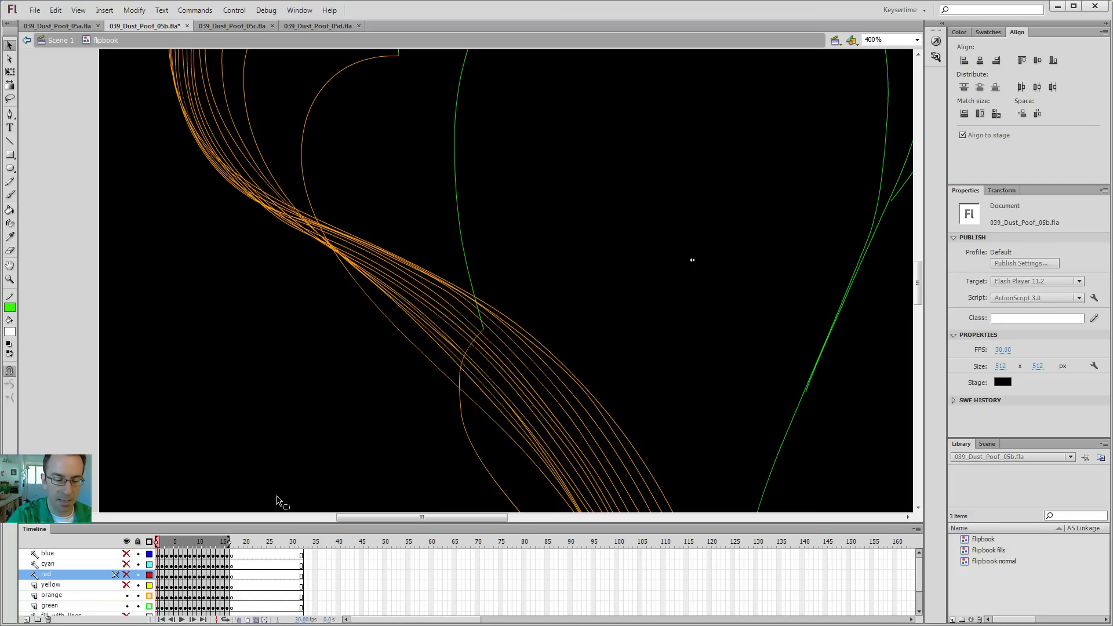
Check an orange stroke's thickness, then return the orange layer to outline view
left_click(149, 596)
left_click(518, 330)
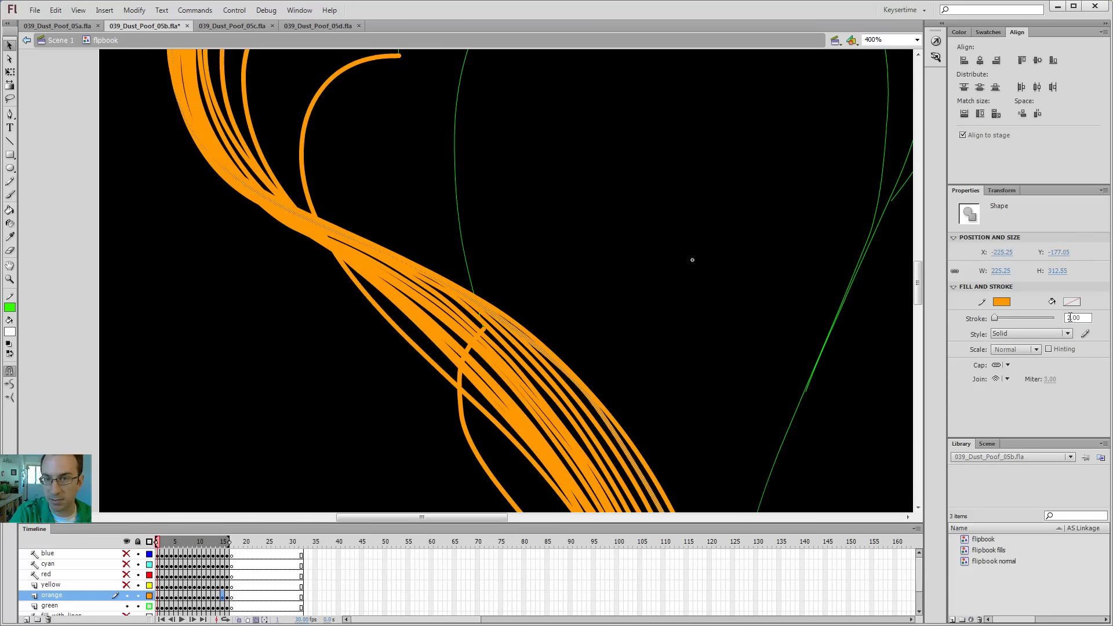
left_click(253, 403)
left_click(149, 596)
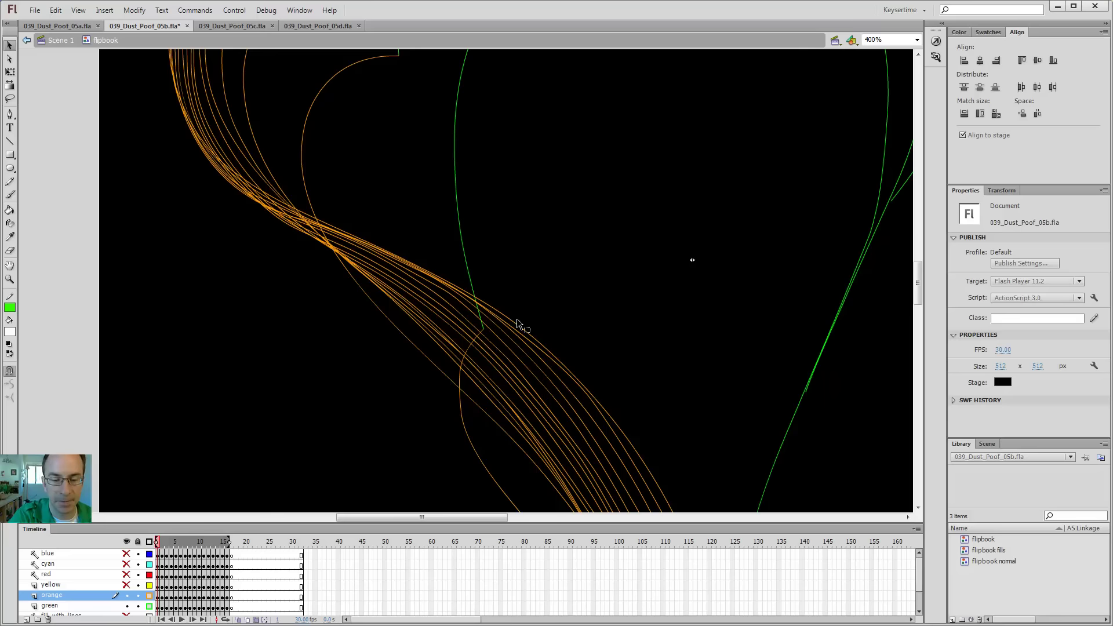
left_click_drag(529, 337, 531, 252)
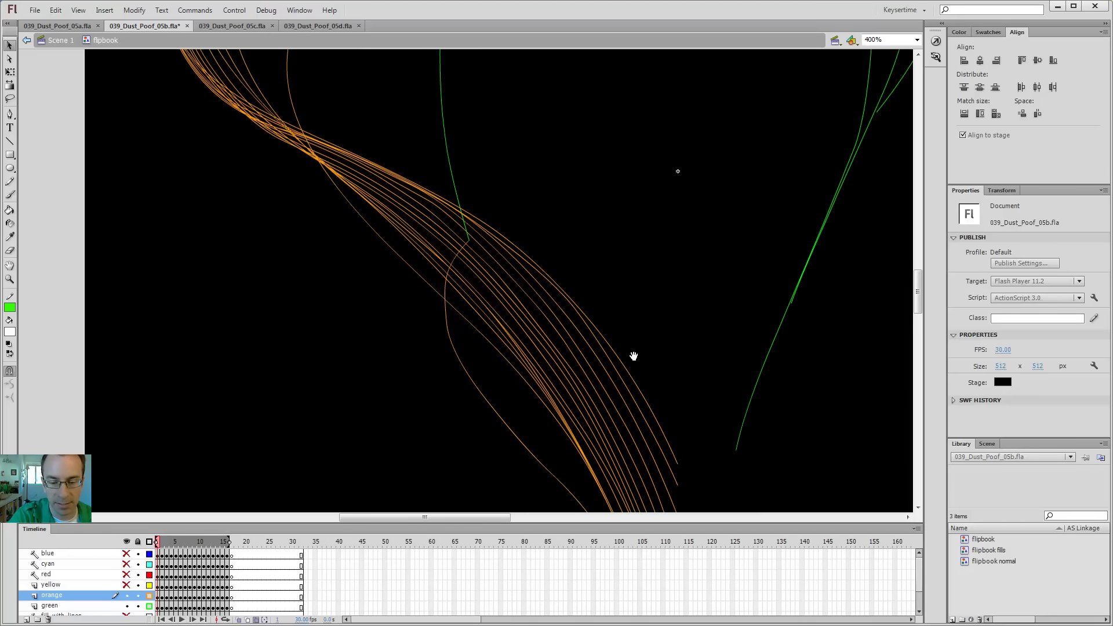
left_click_drag(633, 355, 601, 307)
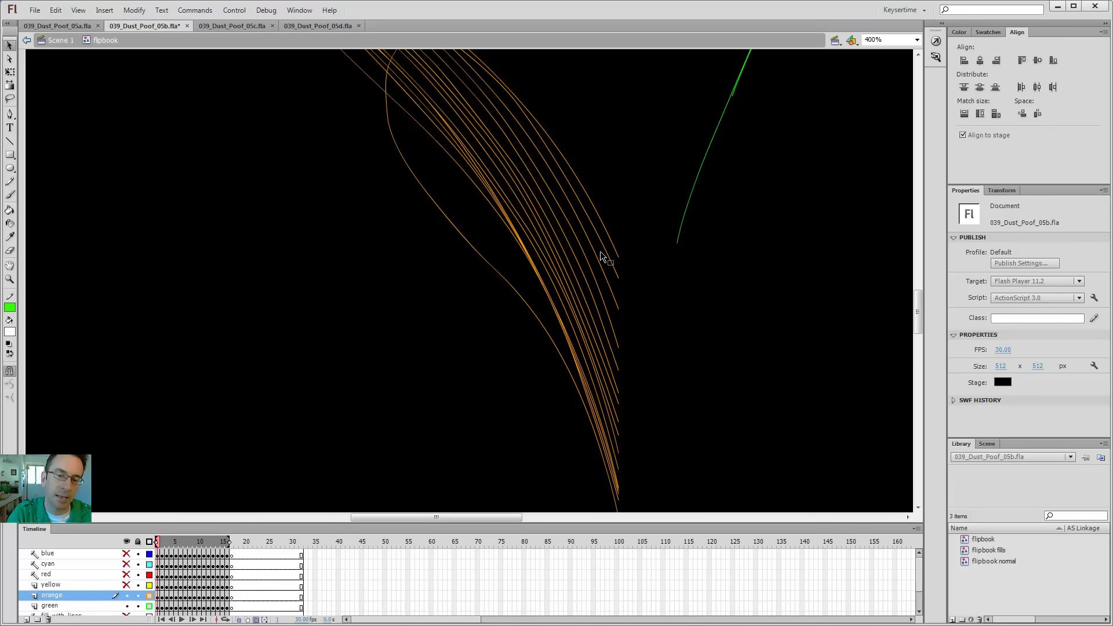
left_click_drag(591, 162, 664, 344)
mouse_move(594, 228)
left_mouse_down()
mouse_move(649, 395)
mouse_move(642, 348)
left_mouse_up()
left_click_drag(566, 280, 625, 368)
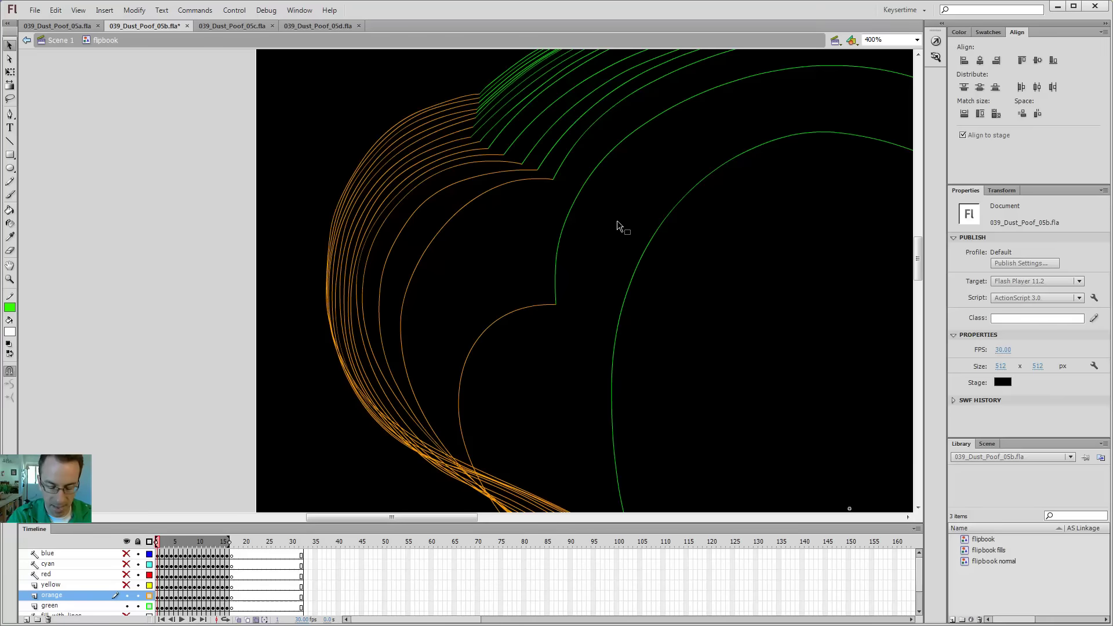
key("ctrl+minus")
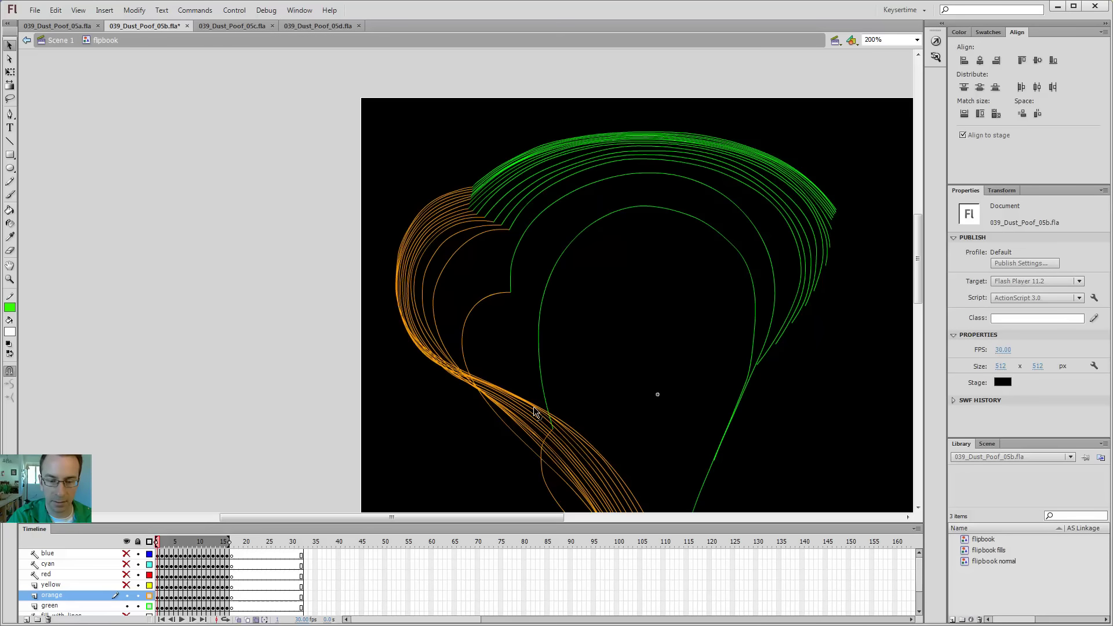
left_click_drag(586, 381, 540, 261)
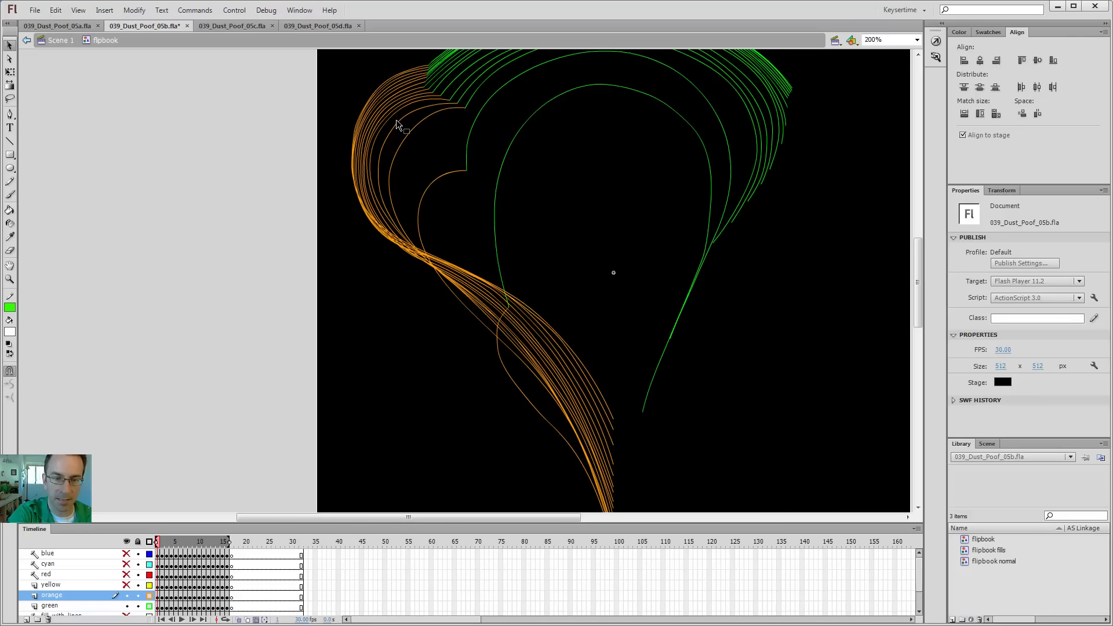
left_click_drag(494, 196, 488, 232)
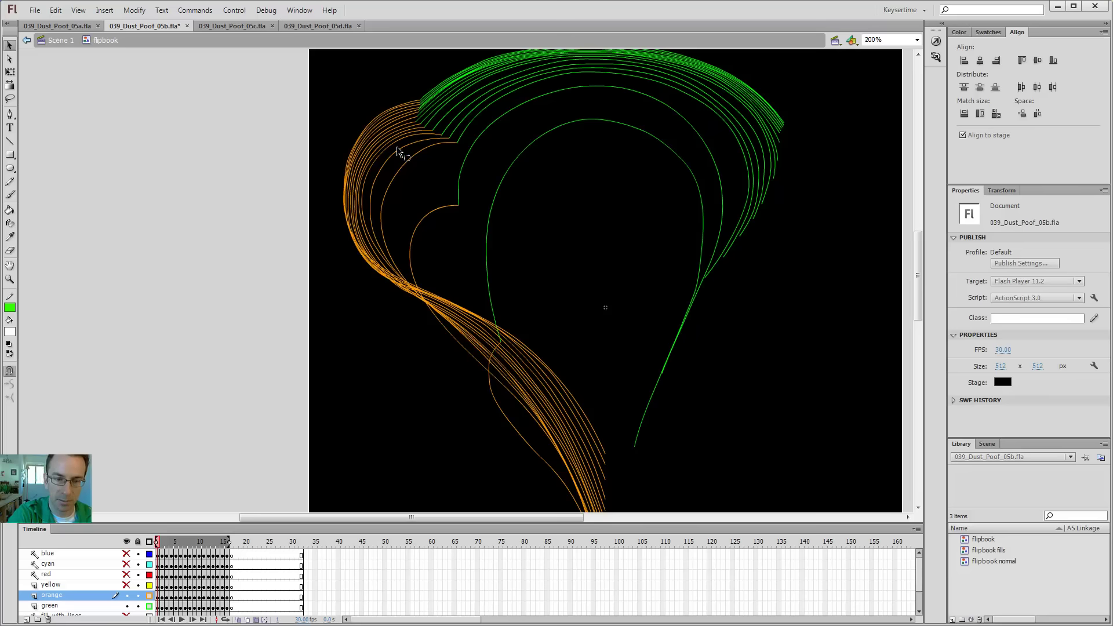
left_click_drag(530, 295, 478, 420)
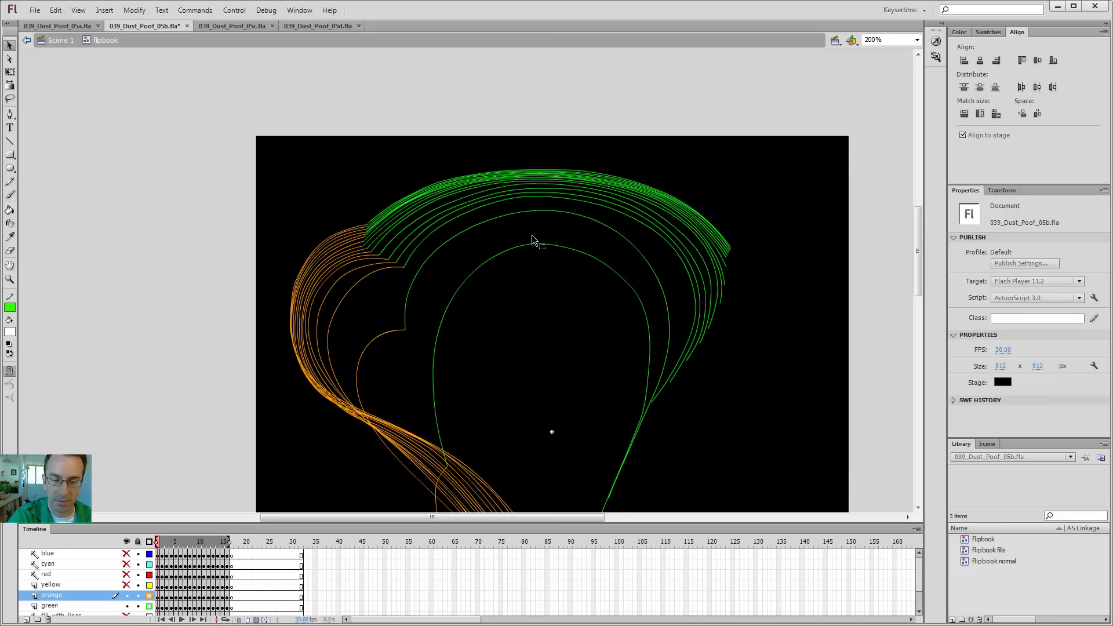
left_click_drag(470, 482, 470, 400)
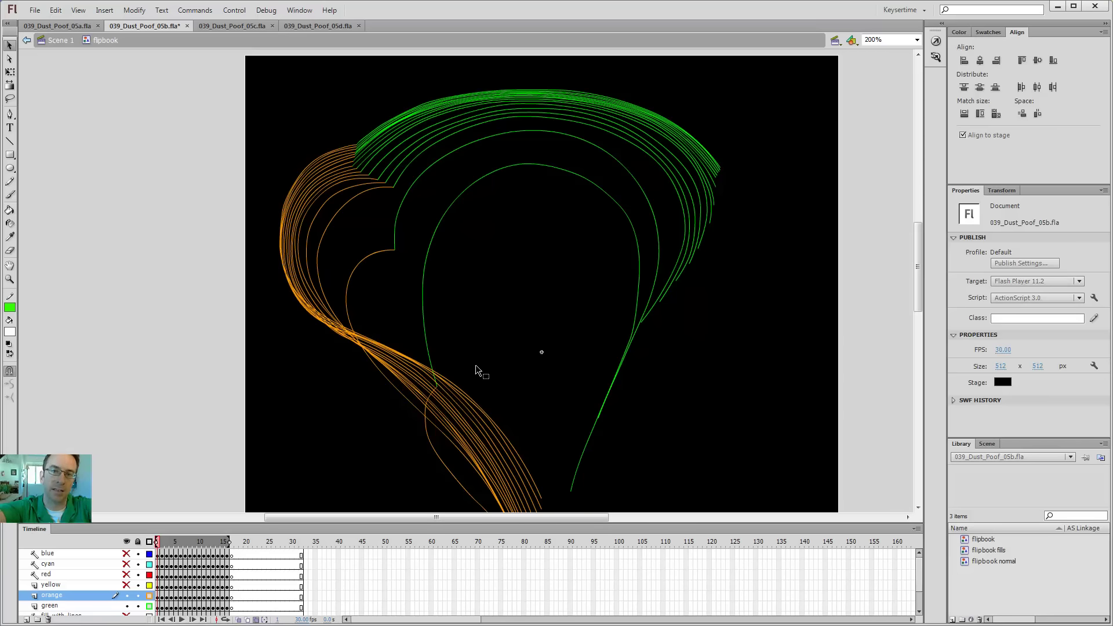
Show the yellow layer as thin outlines and zoom to 400% to inspect its curves
left_click(127, 585)
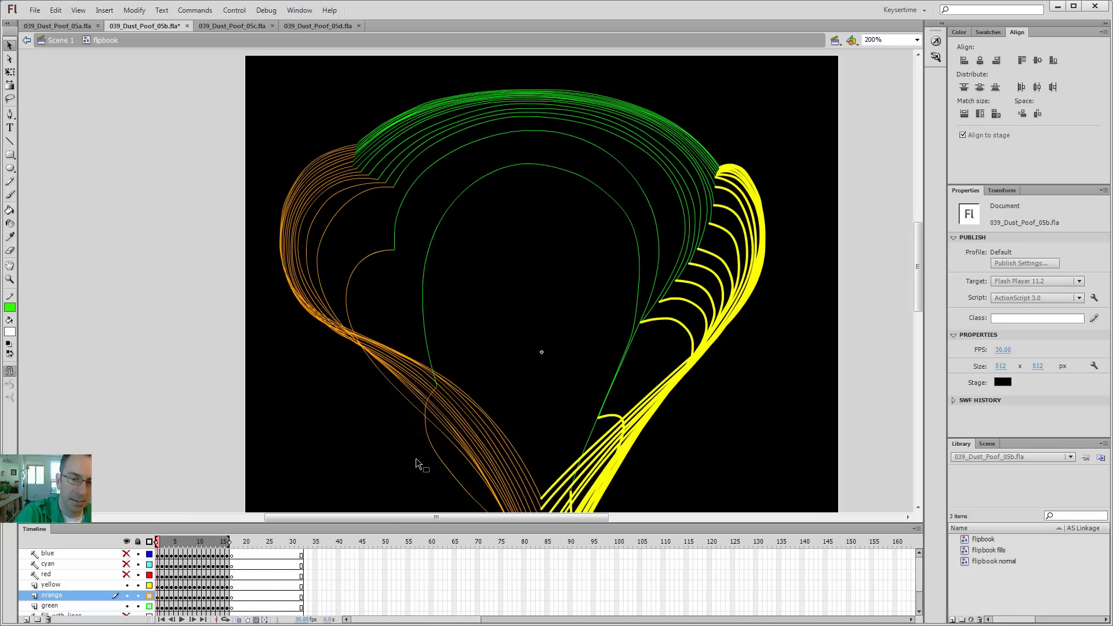
left_click(149, 586)
key("z")
left_click(690, 267)
left_click_drag(614, 361, 572, 386)
key("v")
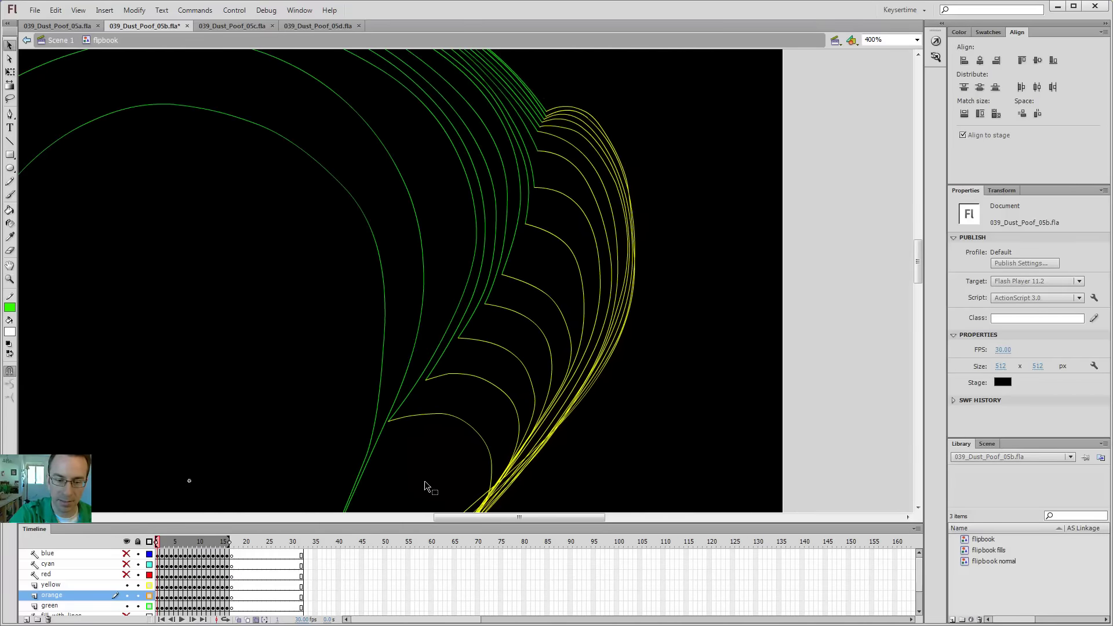
left_click_drag(537, 268, 522, 301)
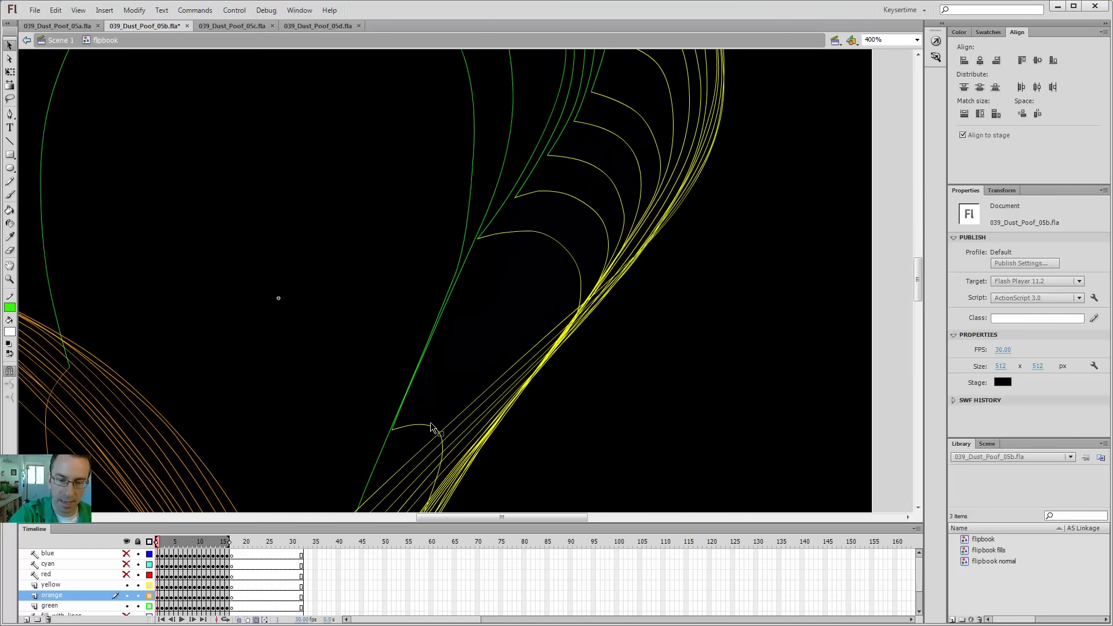
left_click_drag(590, 190, 413, 502)
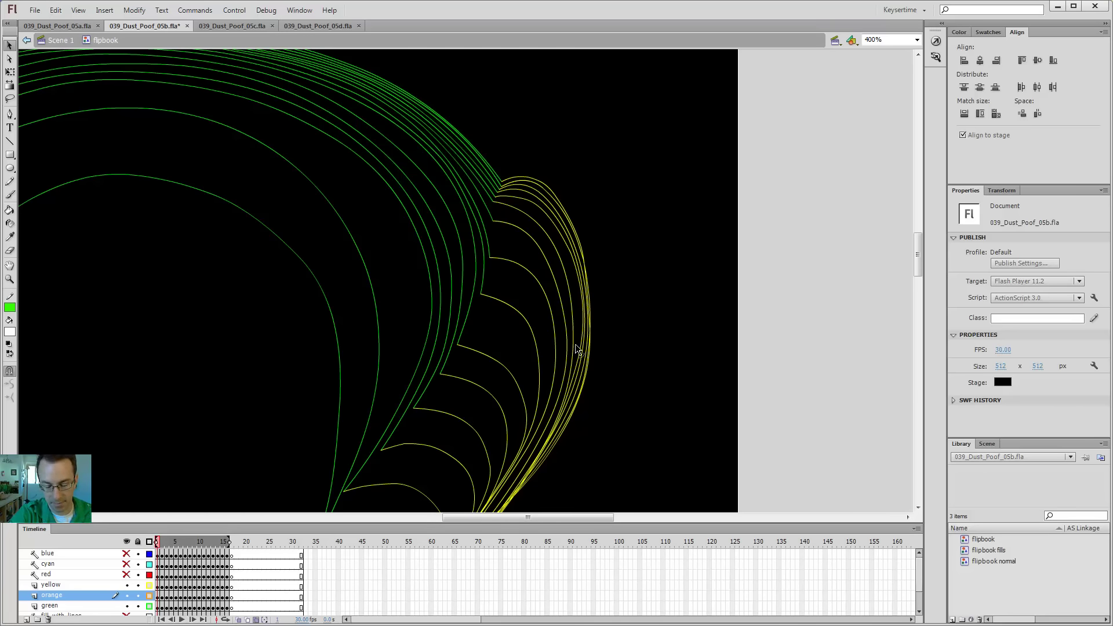
key("ctrl+minus")
key("ctrl+Return")
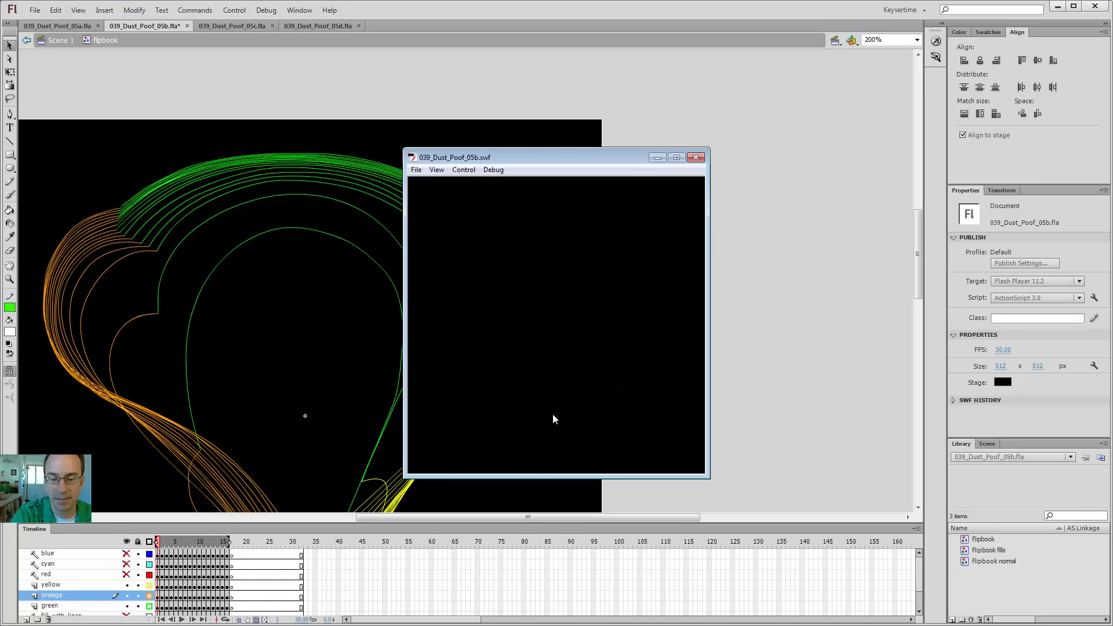
left_click(689, 154)
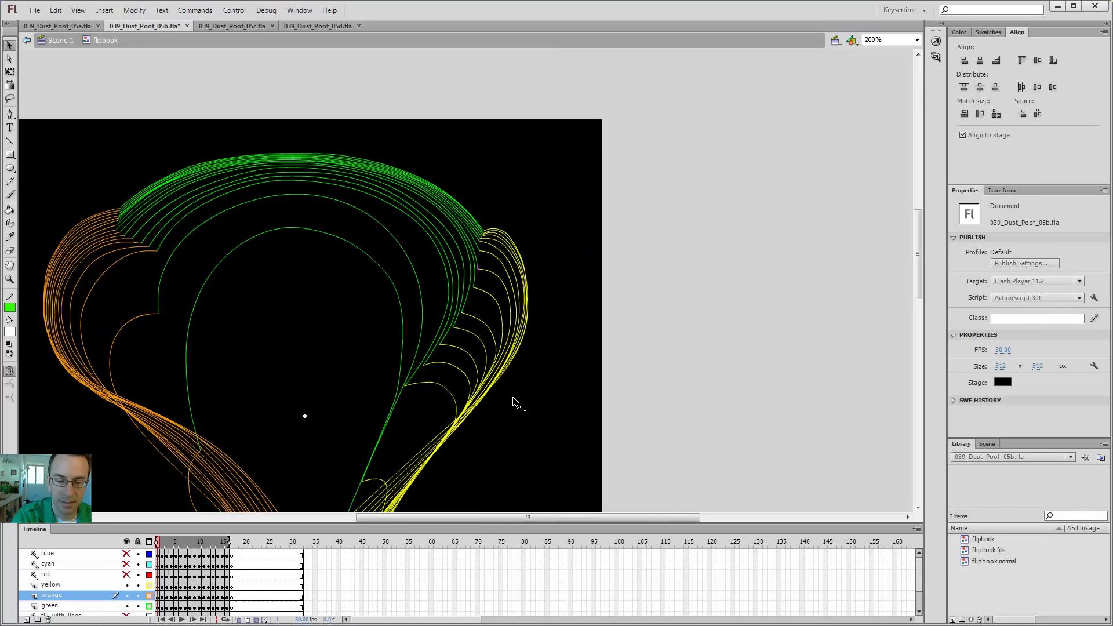
Turn off onion skinning, go to frame 4, and zoom to 100%
scroll(521, 391, "down", 5)
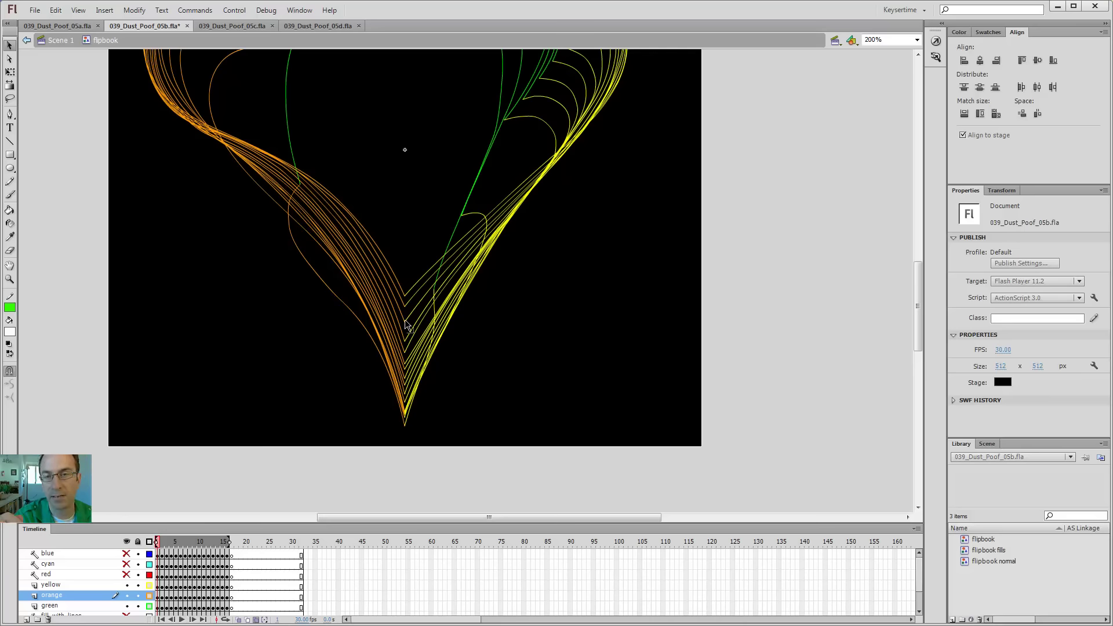
scroll(537, 400, "up", 3)
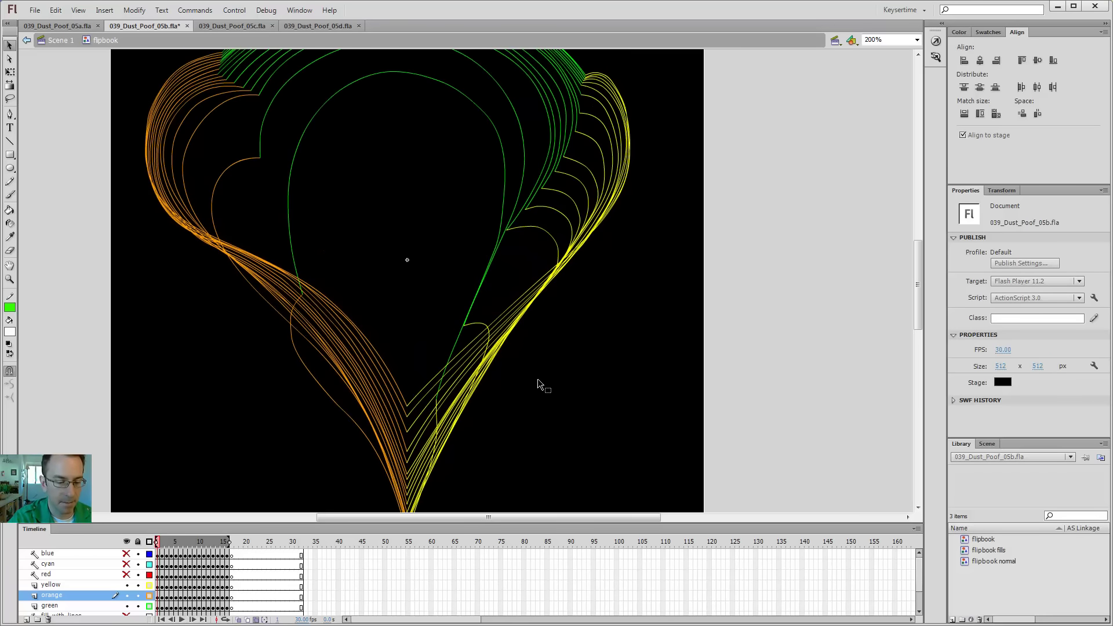
scroll(545, 324, "down", 1)
scroll(537, 393, "up", 1)
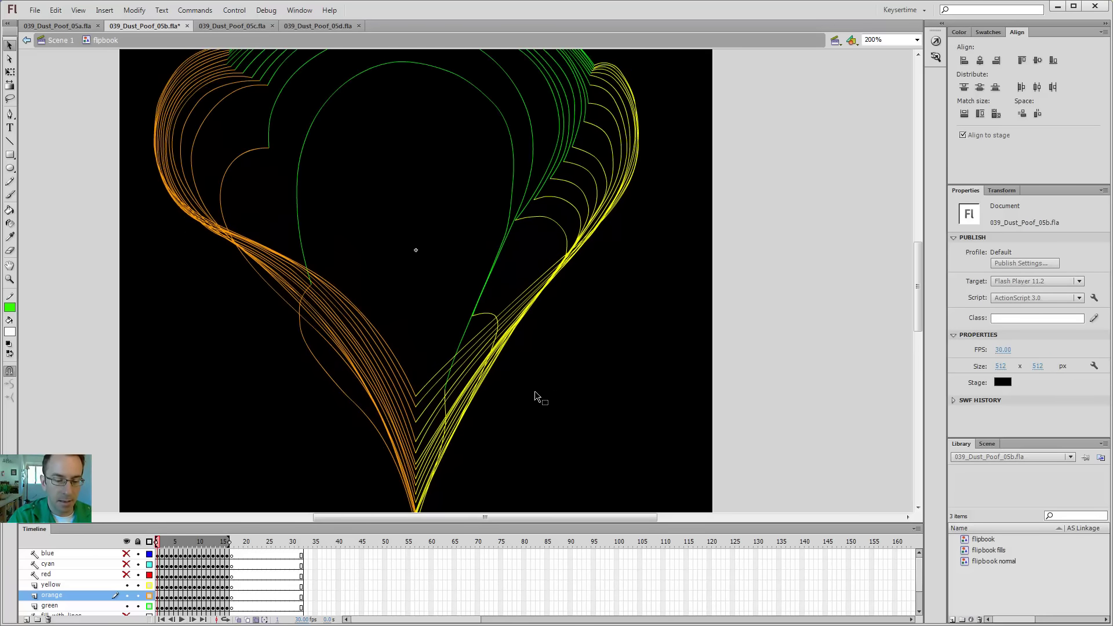
left_click(257, 621)
left_click(172, 546)
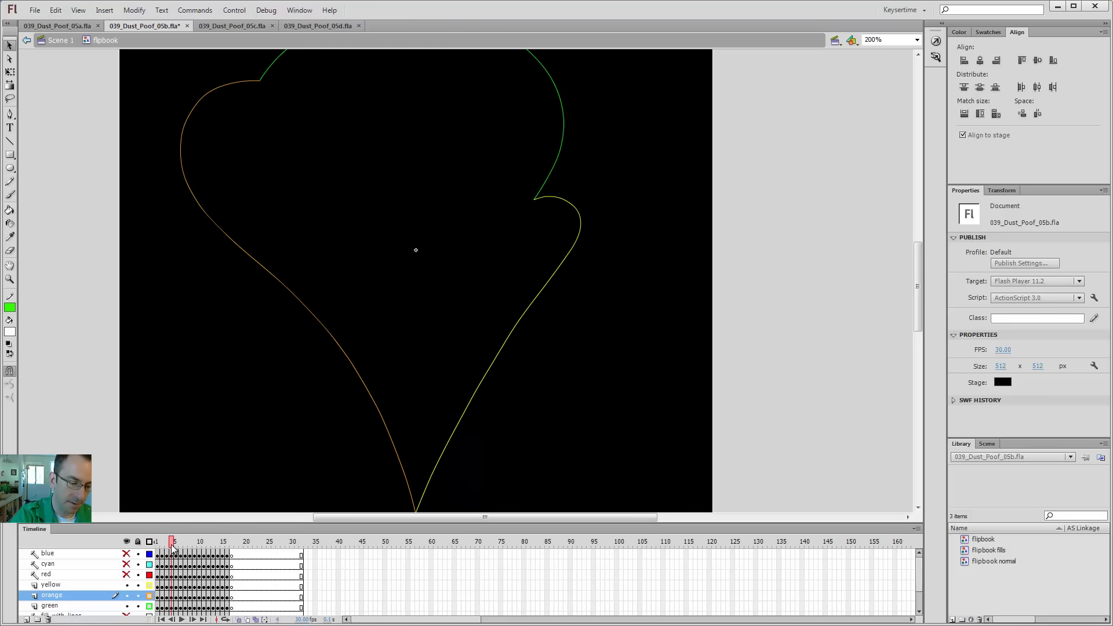
key("ctrl+1")
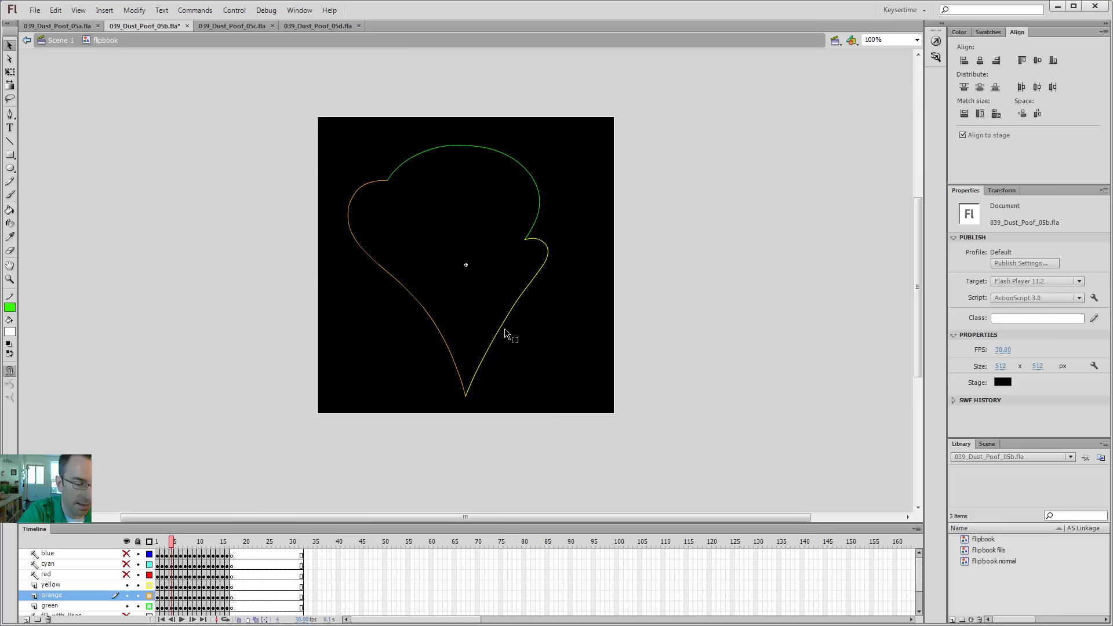
Hide the yellow, orange and green layers, show only cyan, and scrub its frames
left_click_drag(127, 585, 127, 607)
left_click(127, 565)
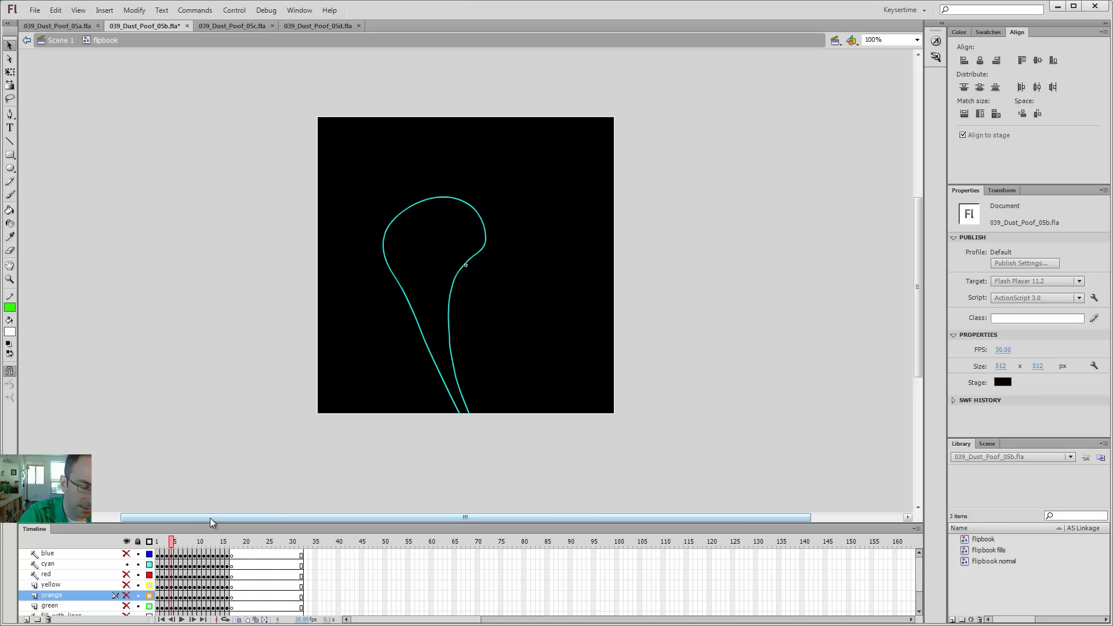
mouse_move(171, 544)
left_mouse_down()
mouse_move(158, 545)
mouse_move(232, 545)
mouse_move(158, 544)
left_mouse_up()
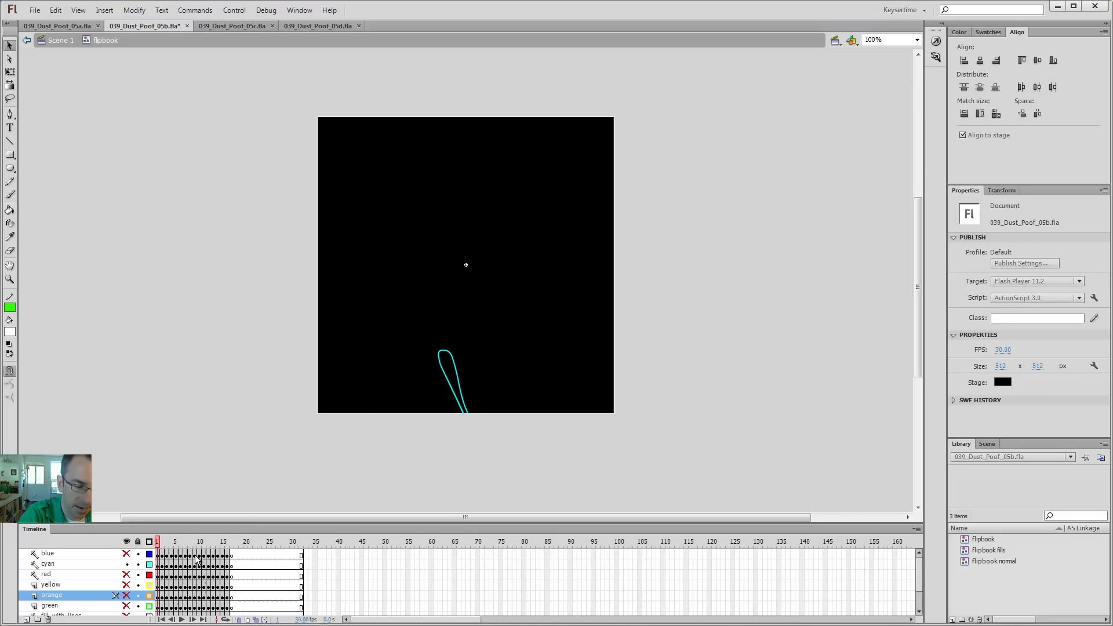
Enable onion-skin outlines to overlay the cyan strokes of frames 1–15
left_click(256, 619)
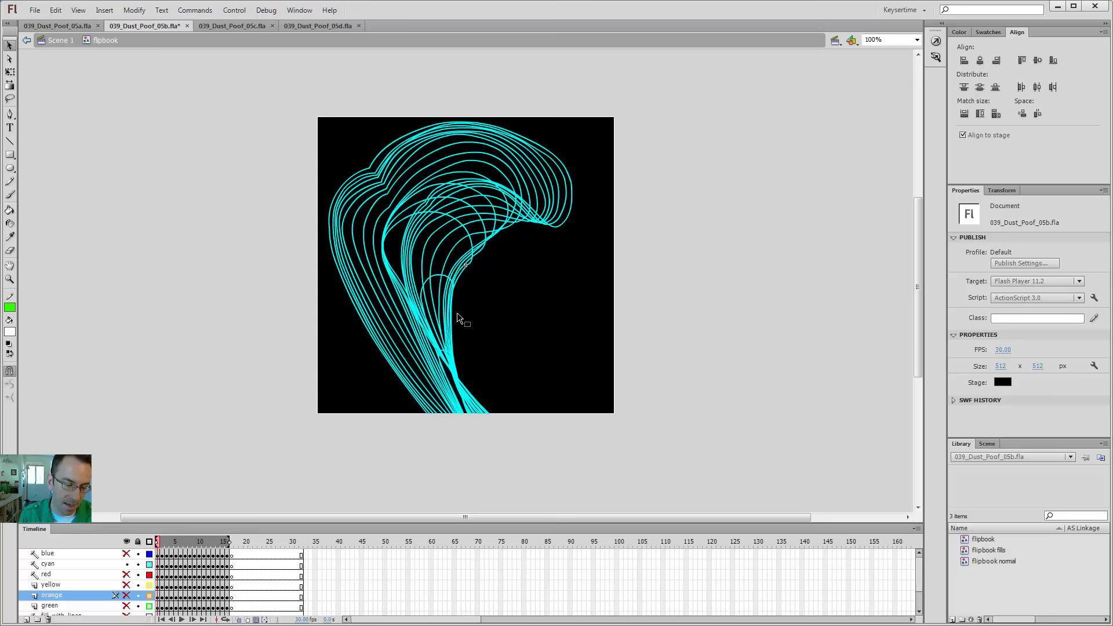
left_click(449, 367)
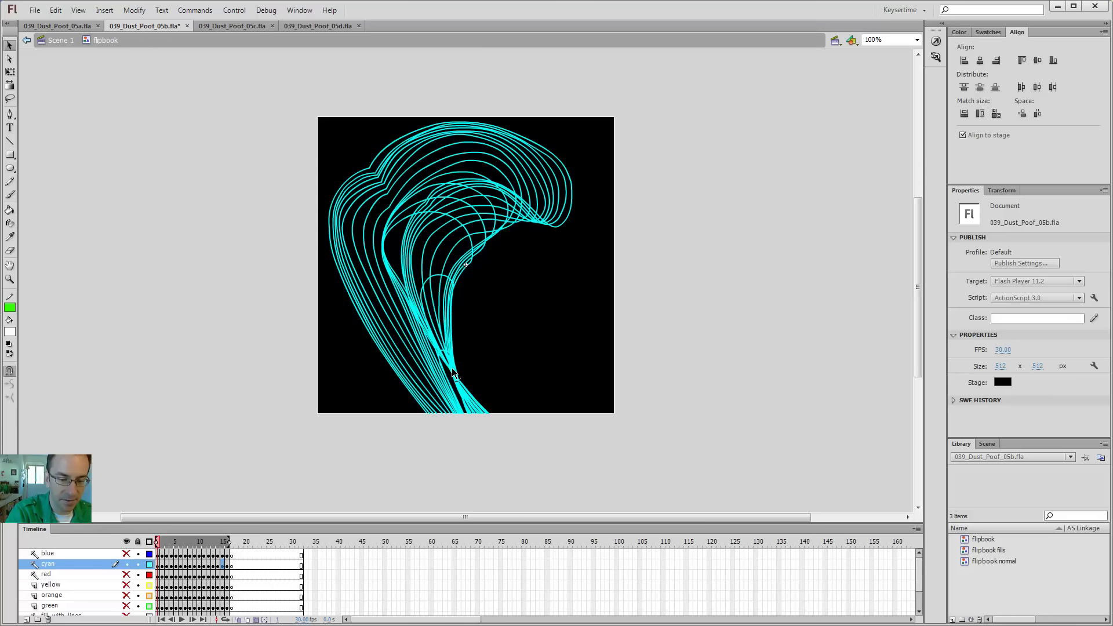
left_click(537, 354)
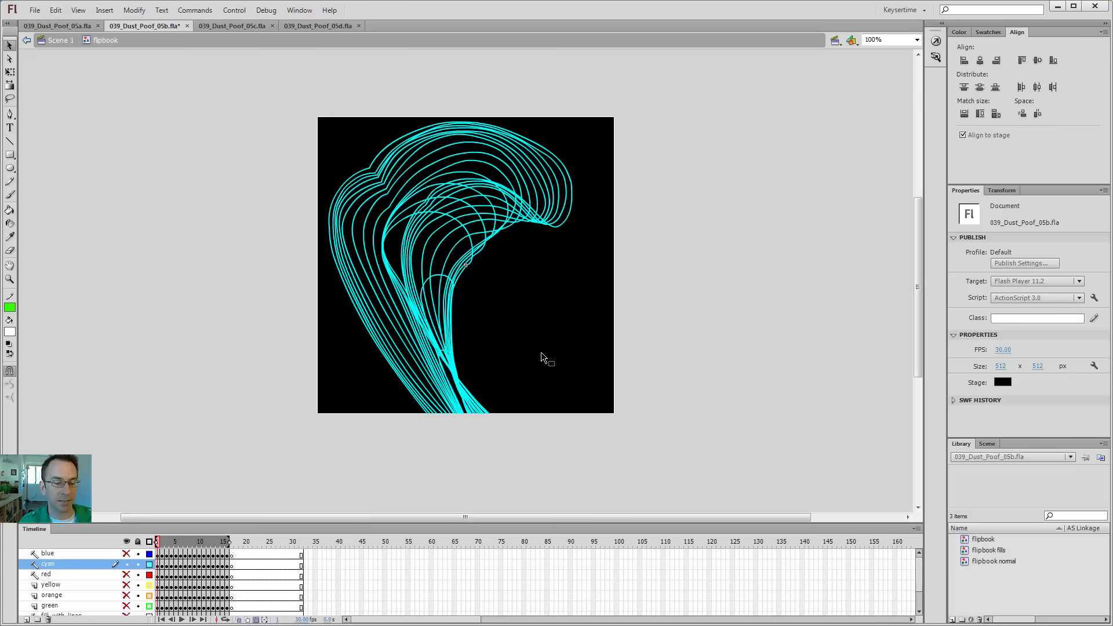
Set the cyan layer to outline view and zoom the stage to 200%
left_click(149, 564)
key("z")
left_click(446, 250)
key("b")
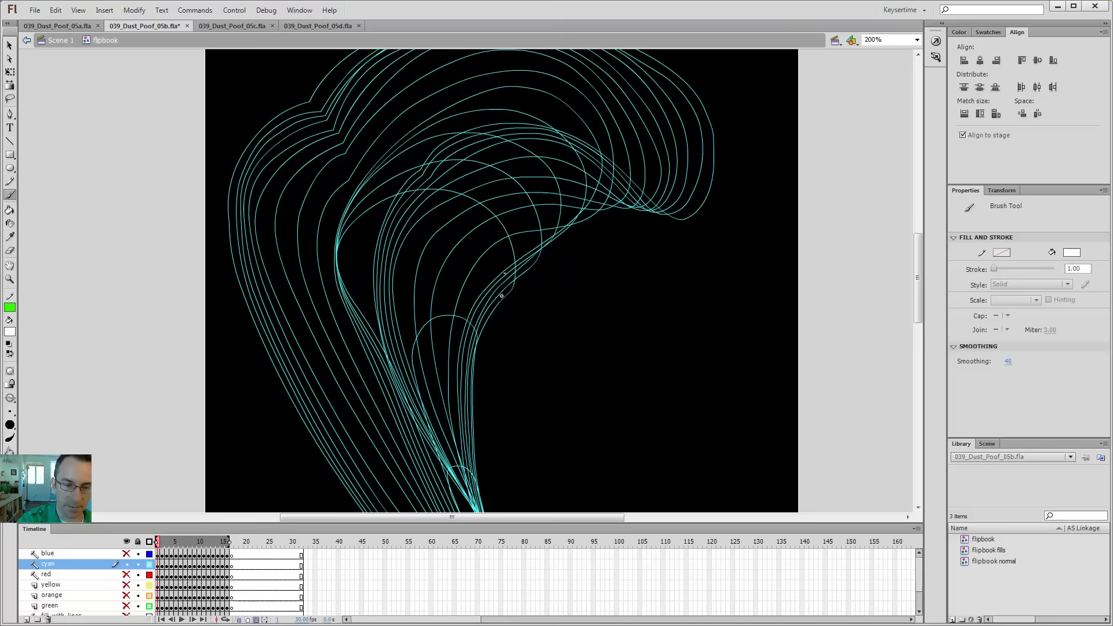
left_click_drag(520, 316, 528, 198)
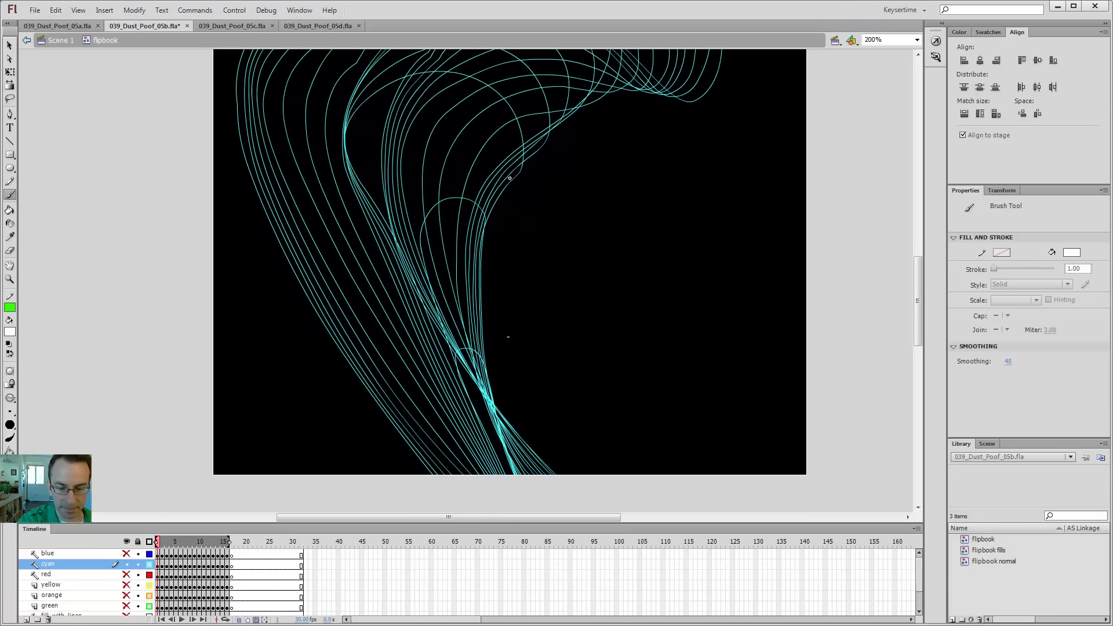
key("v")
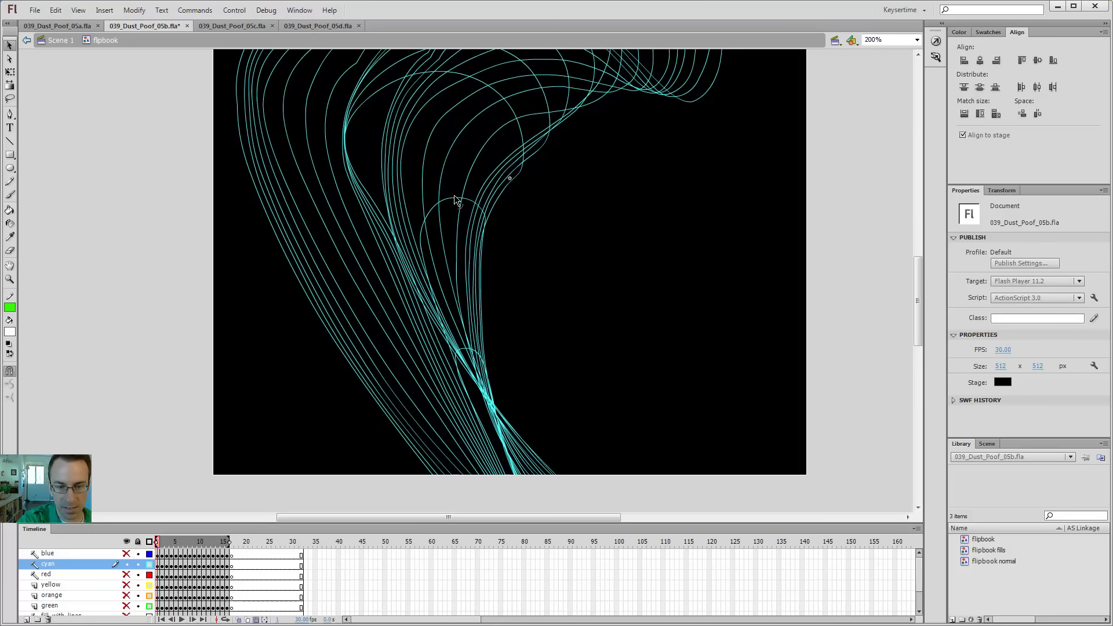
Inspect the cyan outlines at 100% and again at 200%
left_click_drag(460, 241, 428, 385)
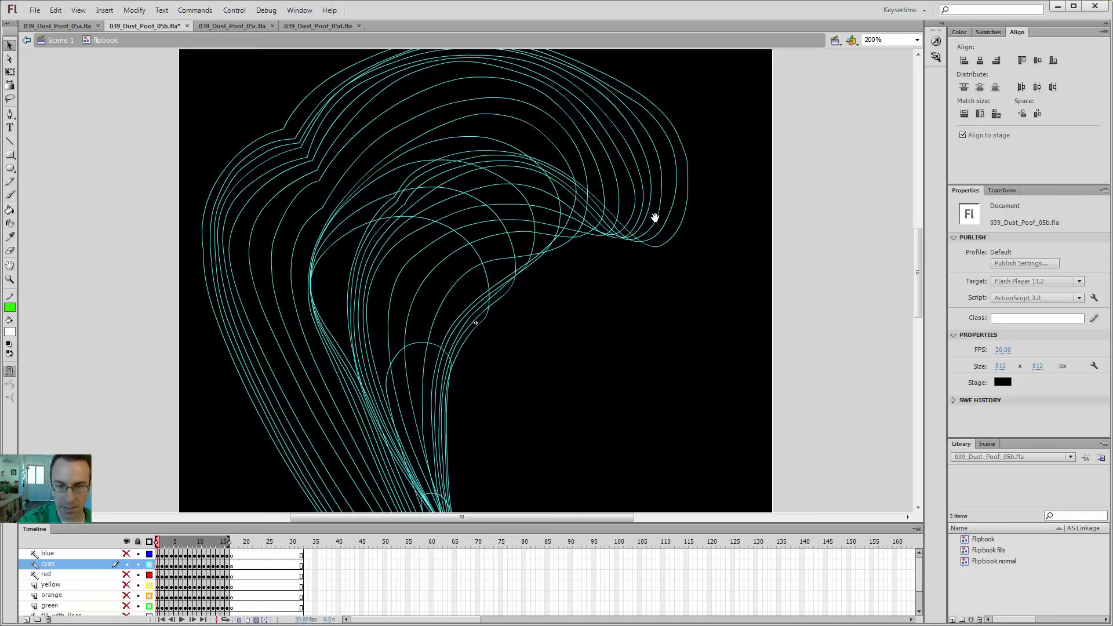
left_click_drag(654, 216, 674, 278)
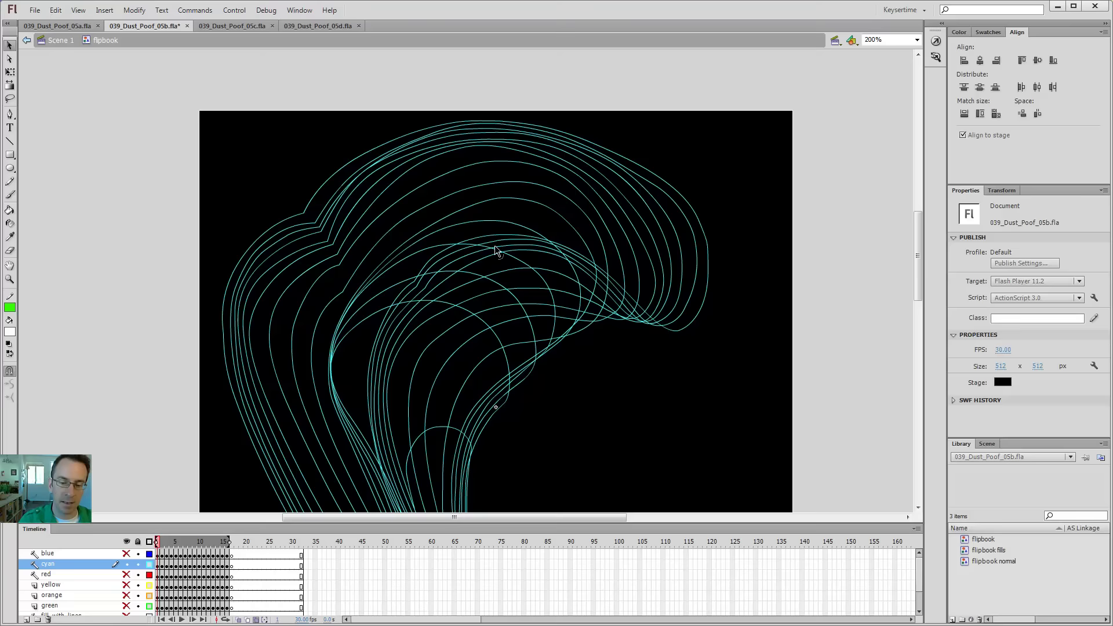
scroll(597, 279, "down", 3)
key("ctrl+1")
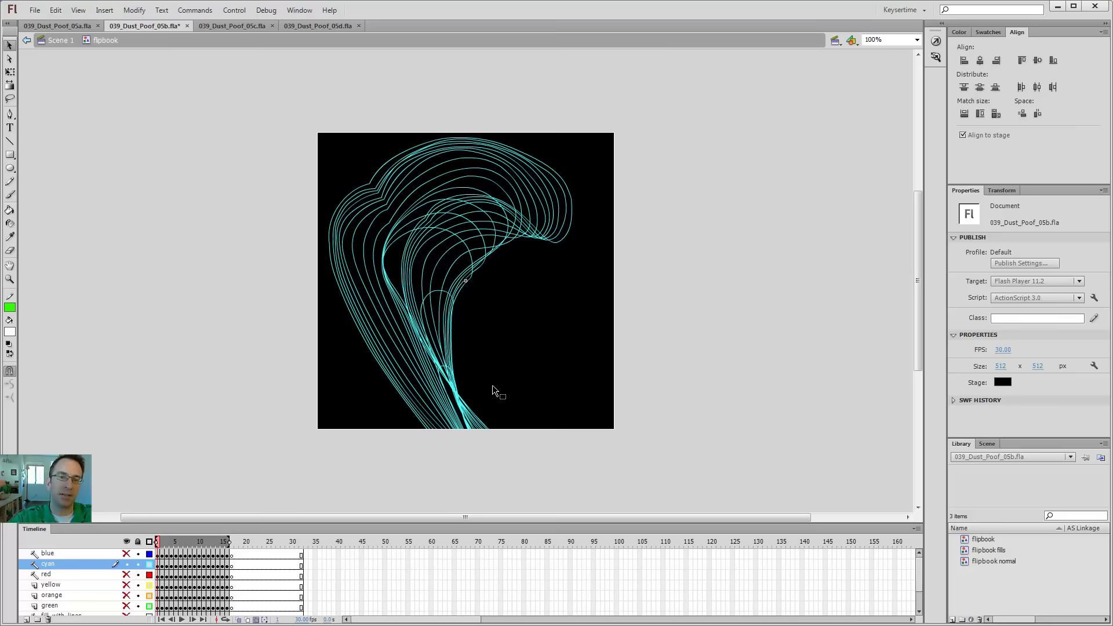
key("z")
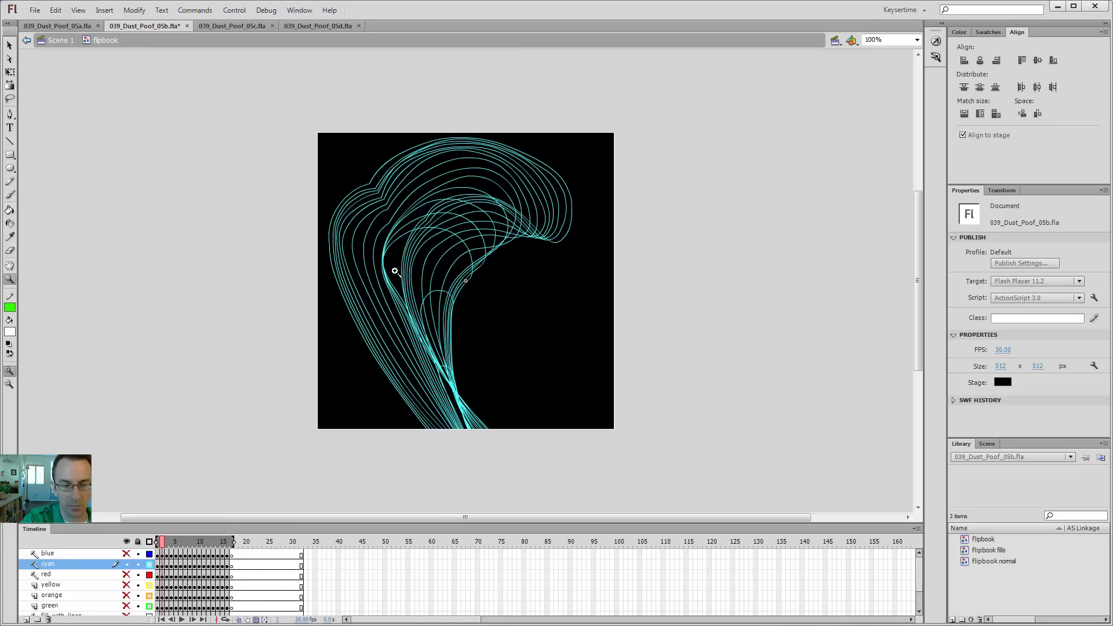
left_click(399, 268)
key("v")
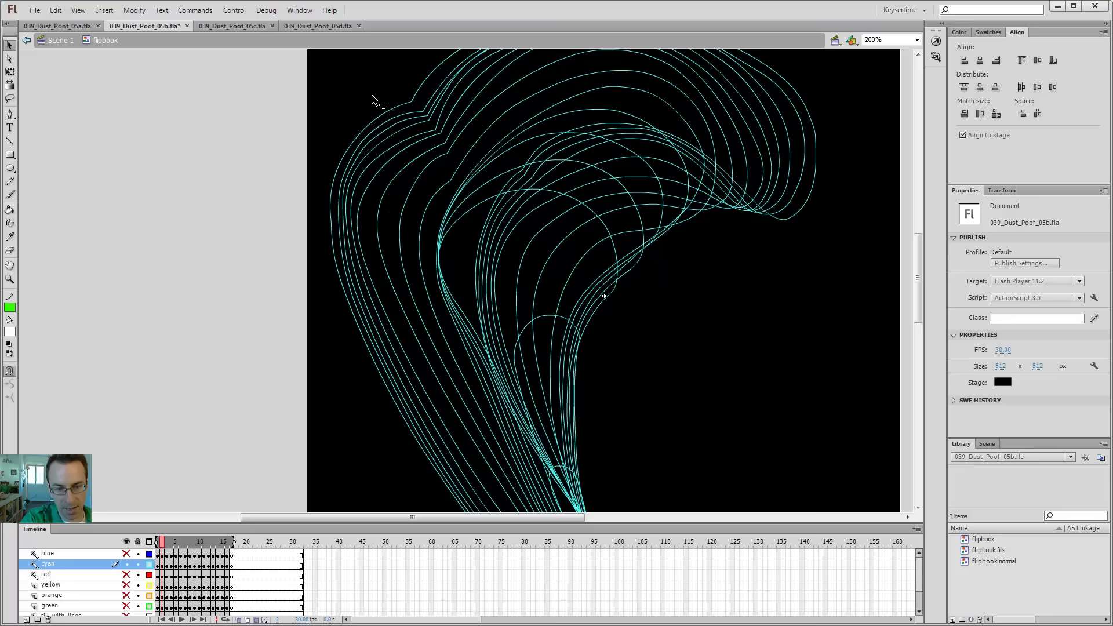
Re-enable onion skinning at frame 14 with its range extended back to frame 1
left_click_drag(617, 321, 606, 280)
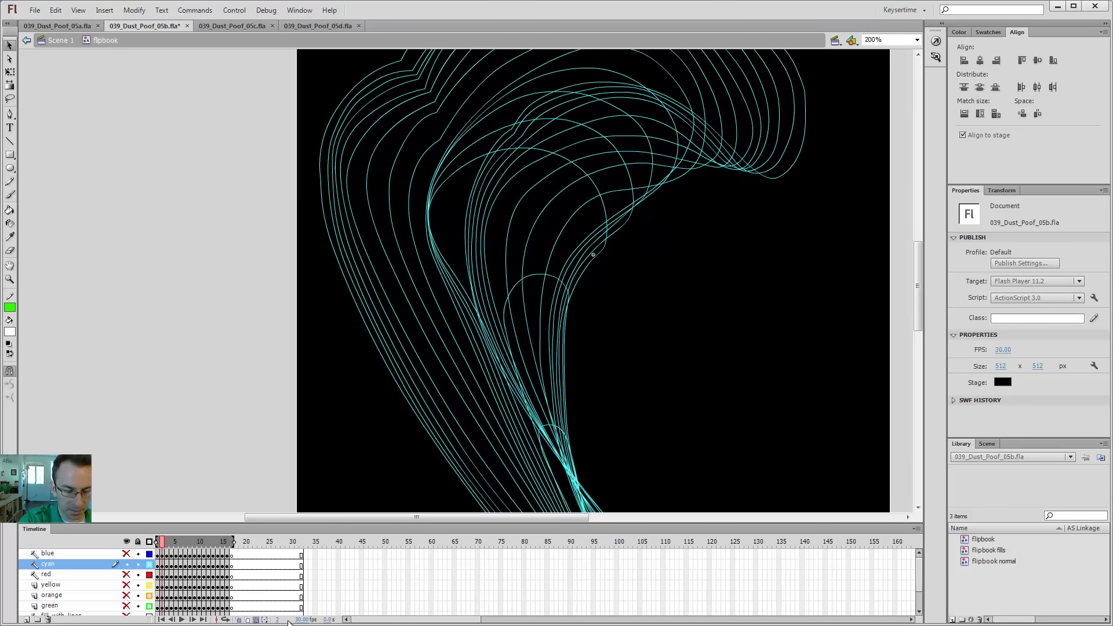
left_click(255, 619)
mouse_move(168, 547)
left_mouse_down()
mouse_move(227, 542)
mouse_move(155, 543)
left_mouse_up()
left_click(246, 620)
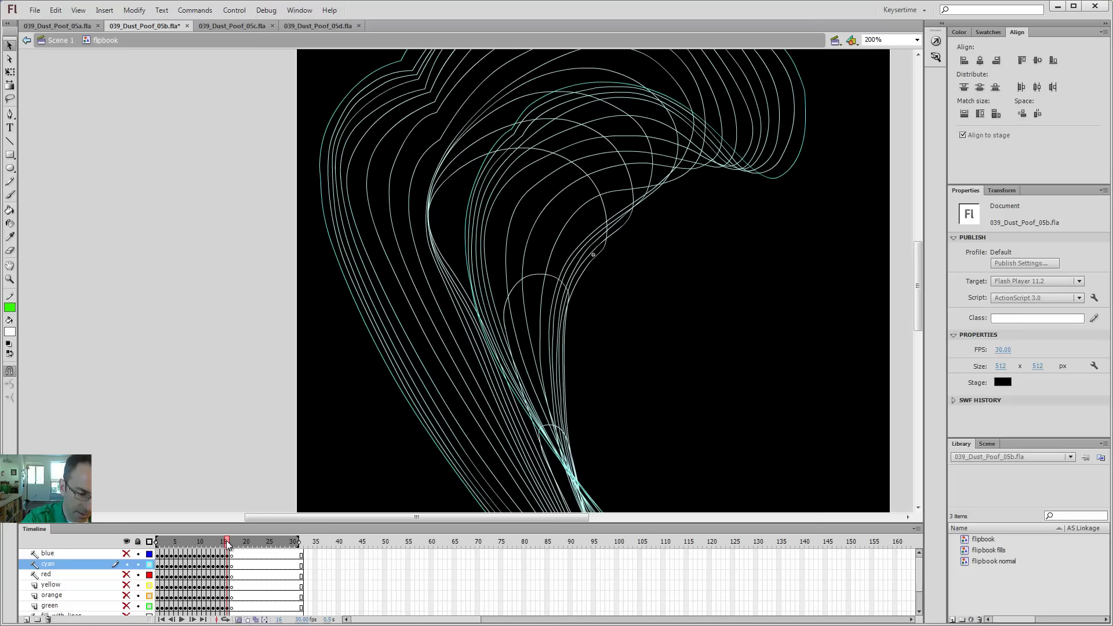
left_click(239, 619)
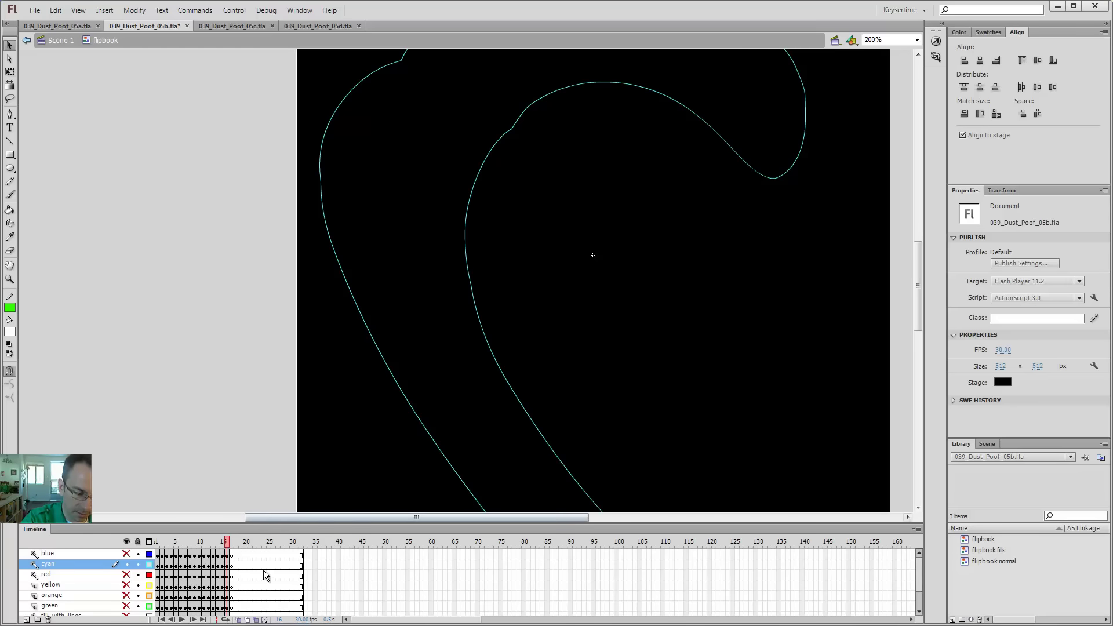
left_click(238, 620)
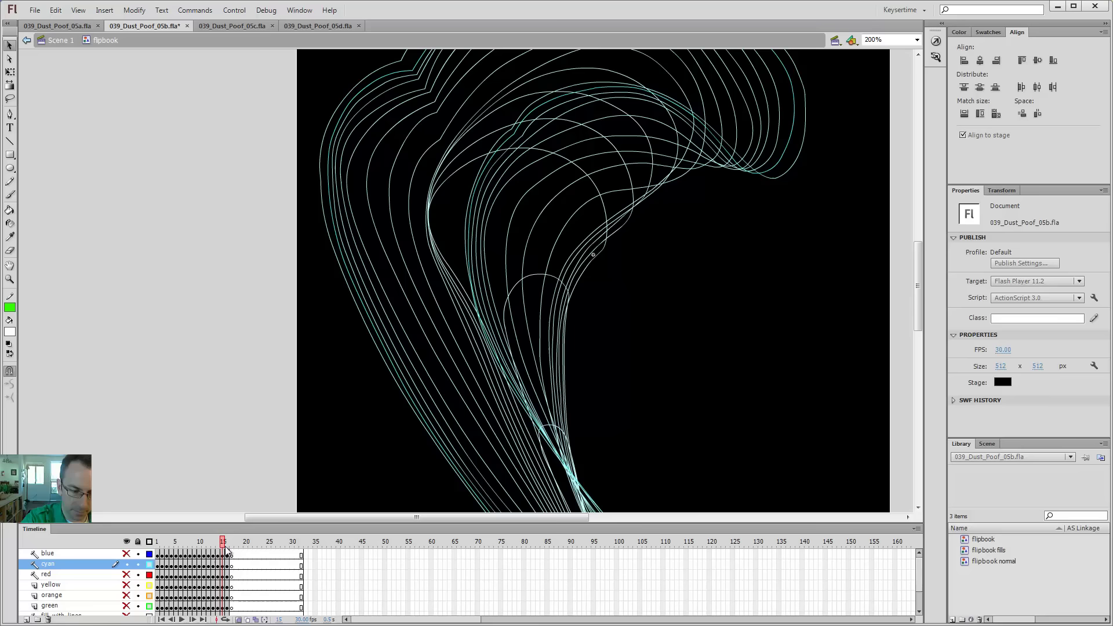
Narrow the onion-skin range to frames 3–9, review the frames at 100%, then hide cyan
left_click_drag(227, 549, 158, 545)
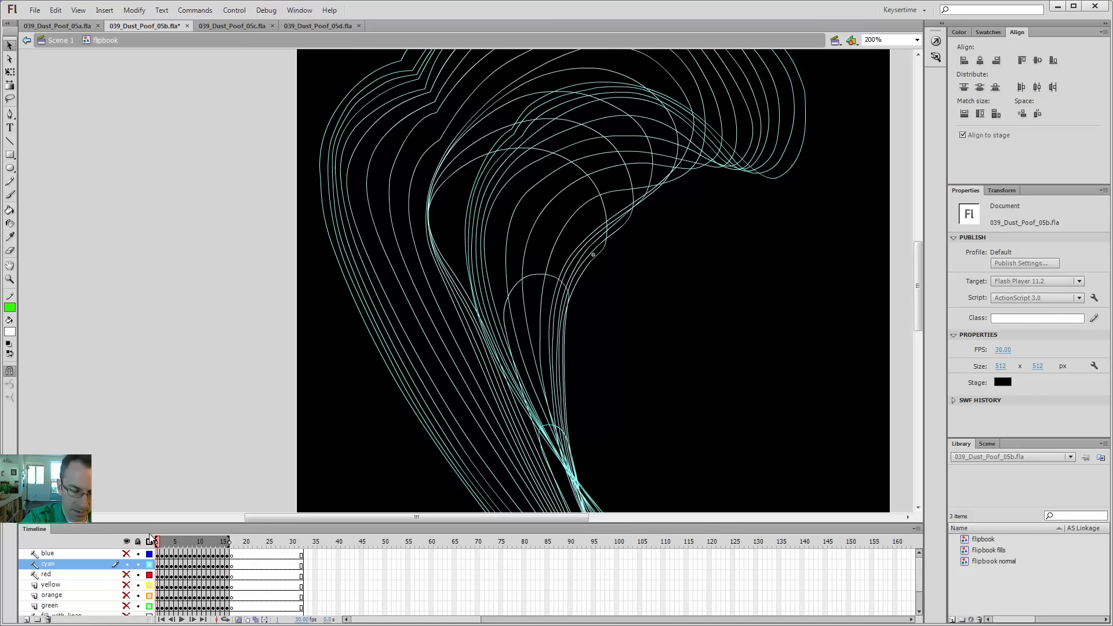
left_click(181, 546)
left_click_drag(246, 543, 156, 544)
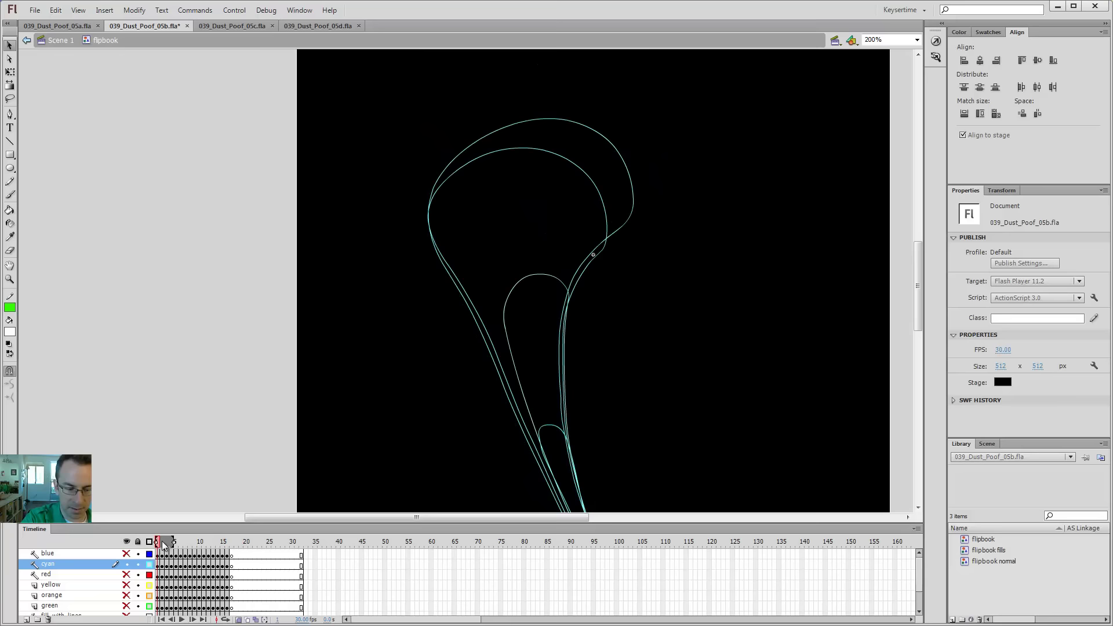
left_click_drag(159, 543, 232, 542)
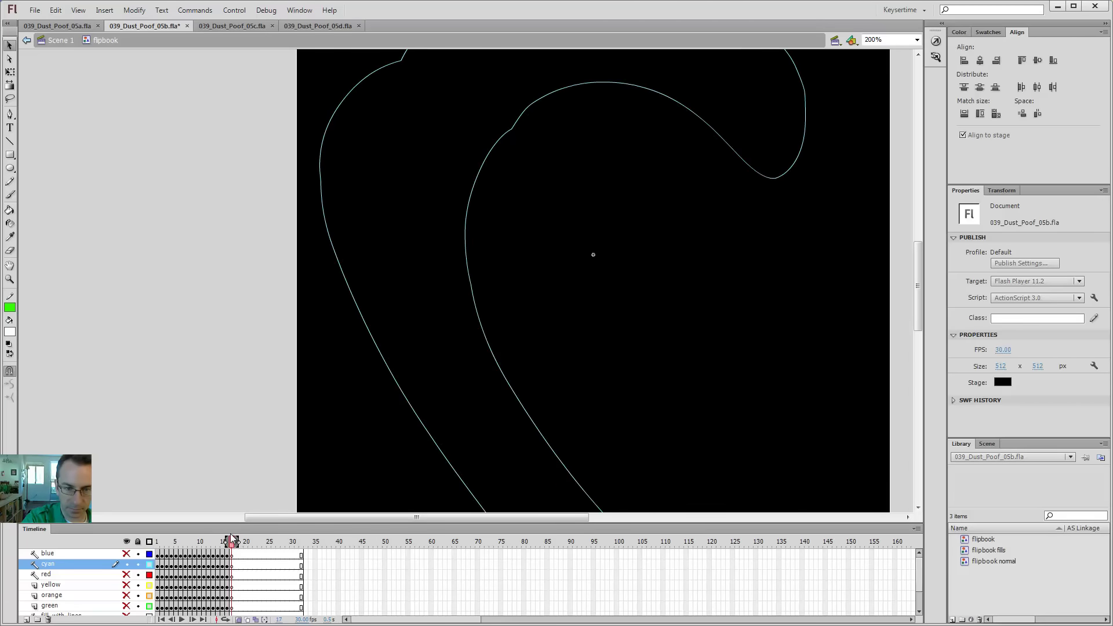
left_click_drag(587, 297, 420, 372)
key("ctrl+1")
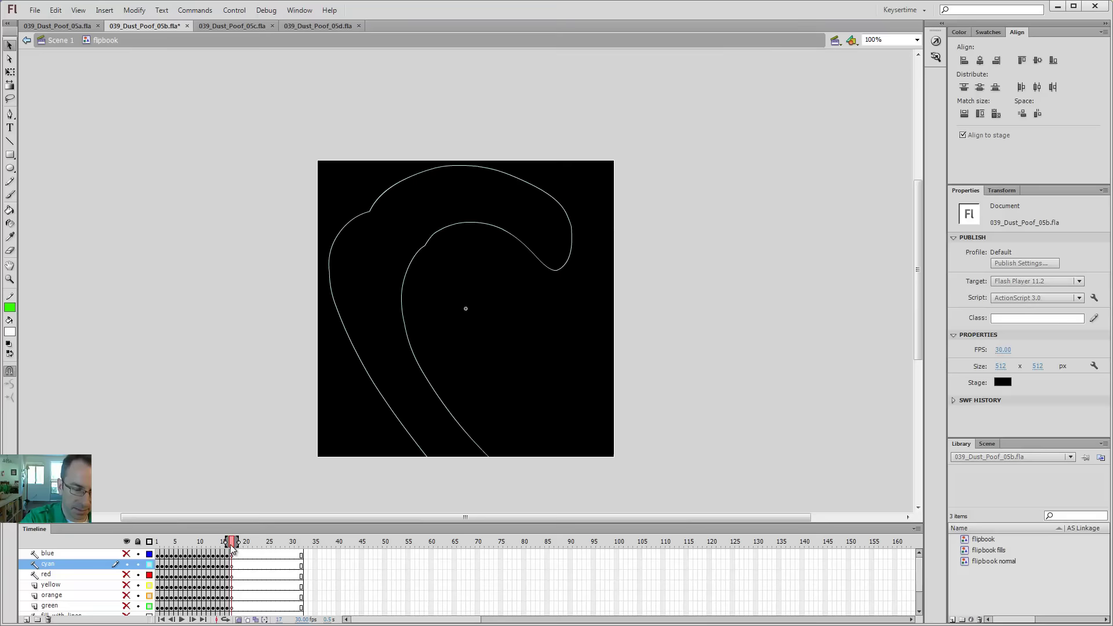
left_click_drag(232, 542, 157, 548)
left_click(126, 565)
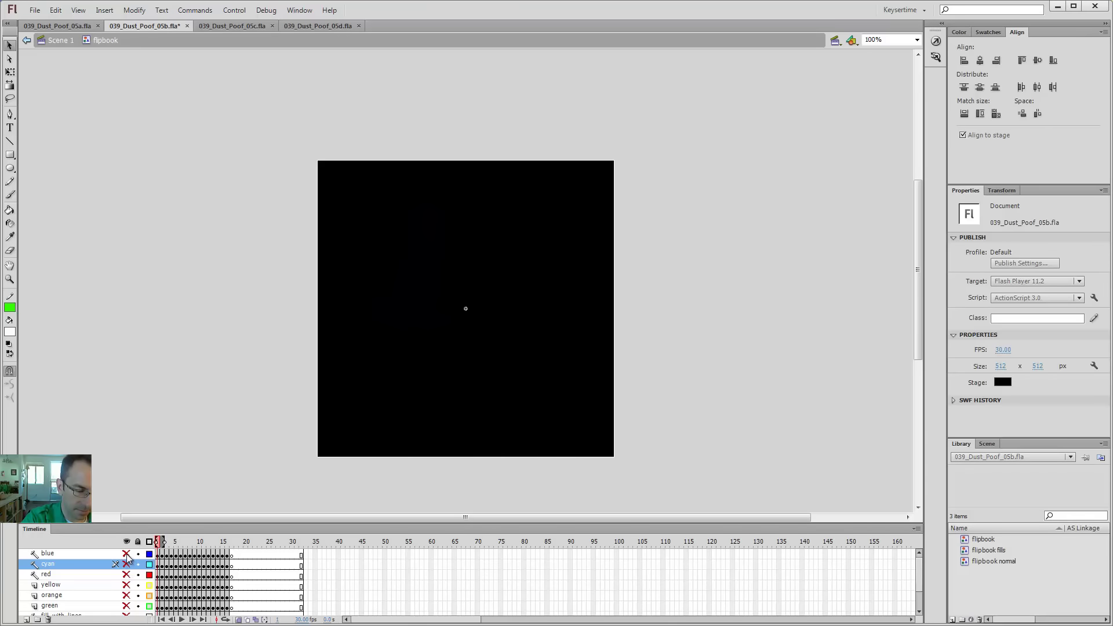
Show the blue layer, scrub to about frame 13 and turn on onion skinning
left_click(126, 554)
mouse_move(162, 545)
left_mouse_down()
mouse_move(232, 546)
mouse_move(168, 541)
mouse_move(224, 532)
mouse_move(213, 529)
mouse_move(155, 540)
mouse_move(199, 542)
mouse_move(130, 537)
mouse_move(226, 544)
left_mouse_up()
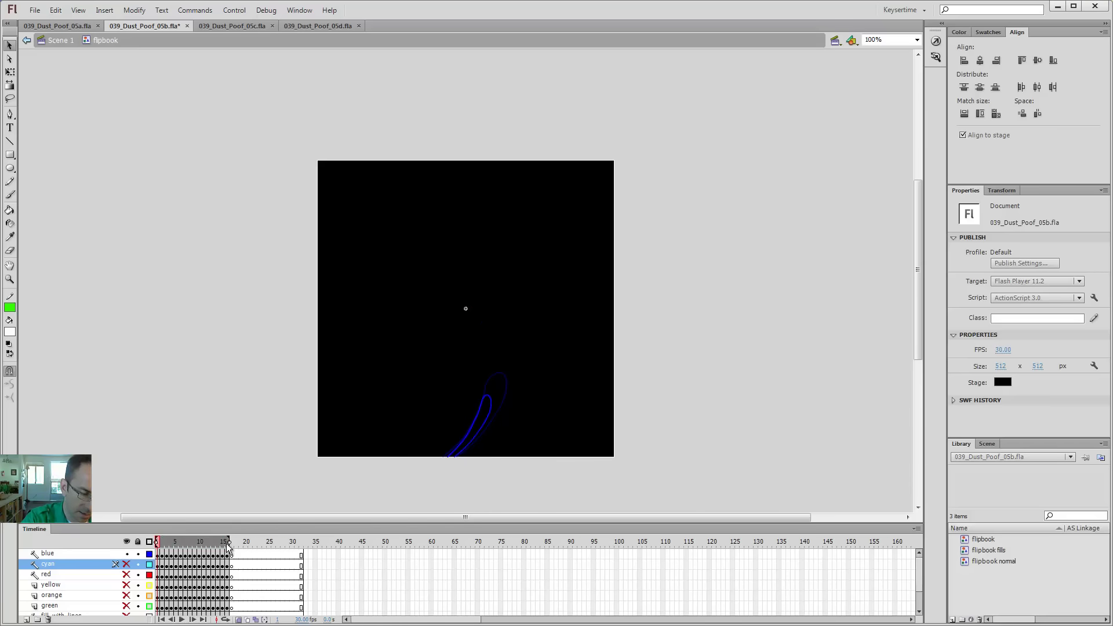
left_click(255, 620)
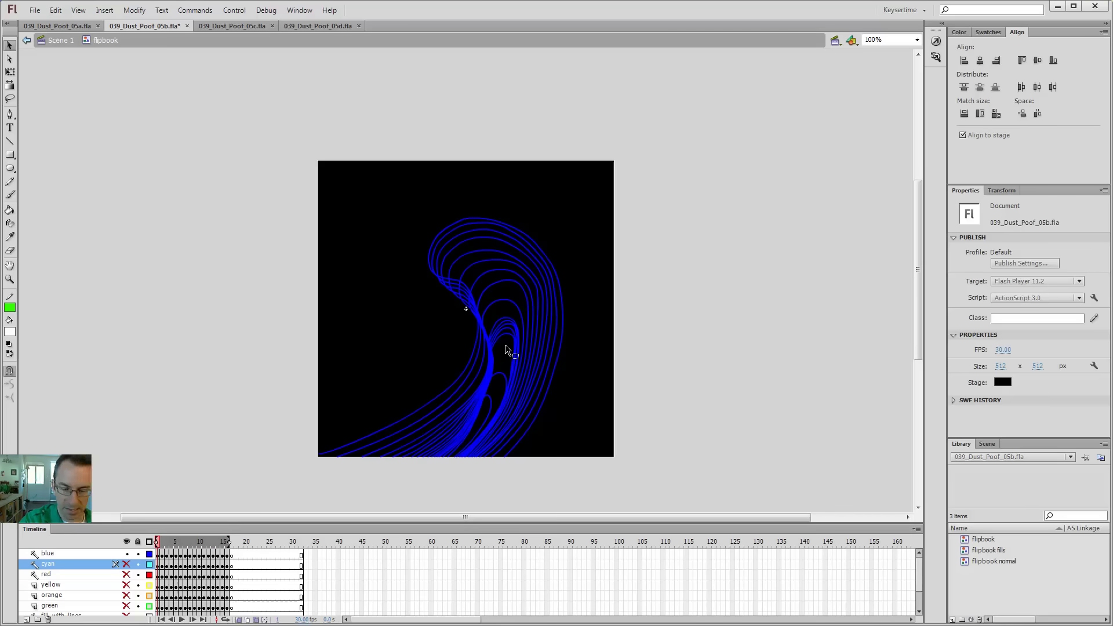
Zoom to 200% on the blue curl and recentre it in the view
key("z")
left_click(509, 365)
left_click_drag(559, 296, 571, 336)
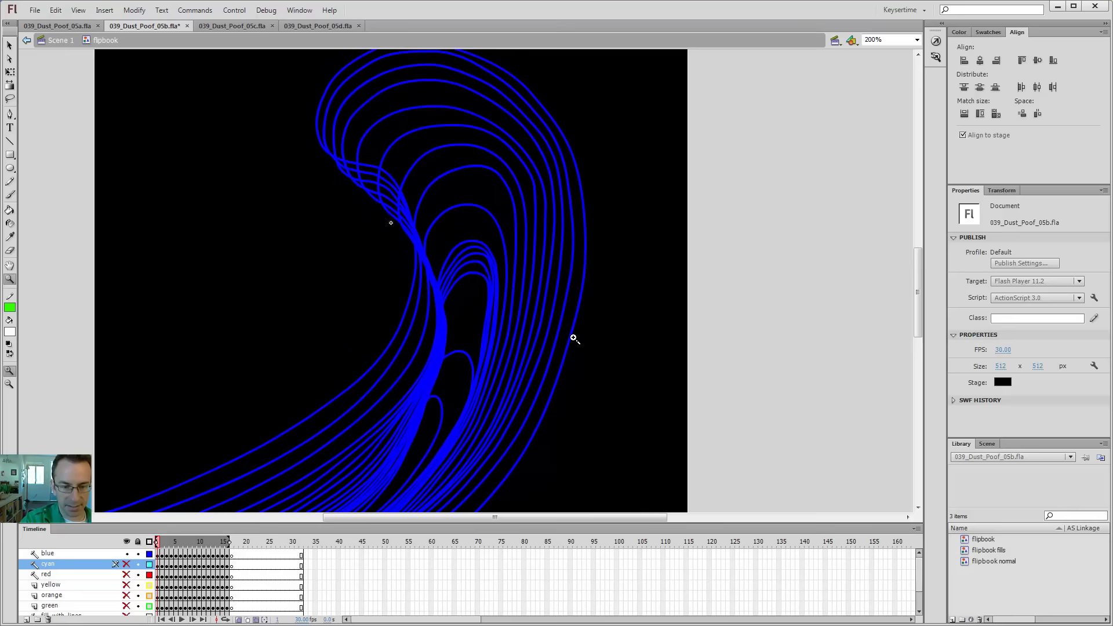
key("v")
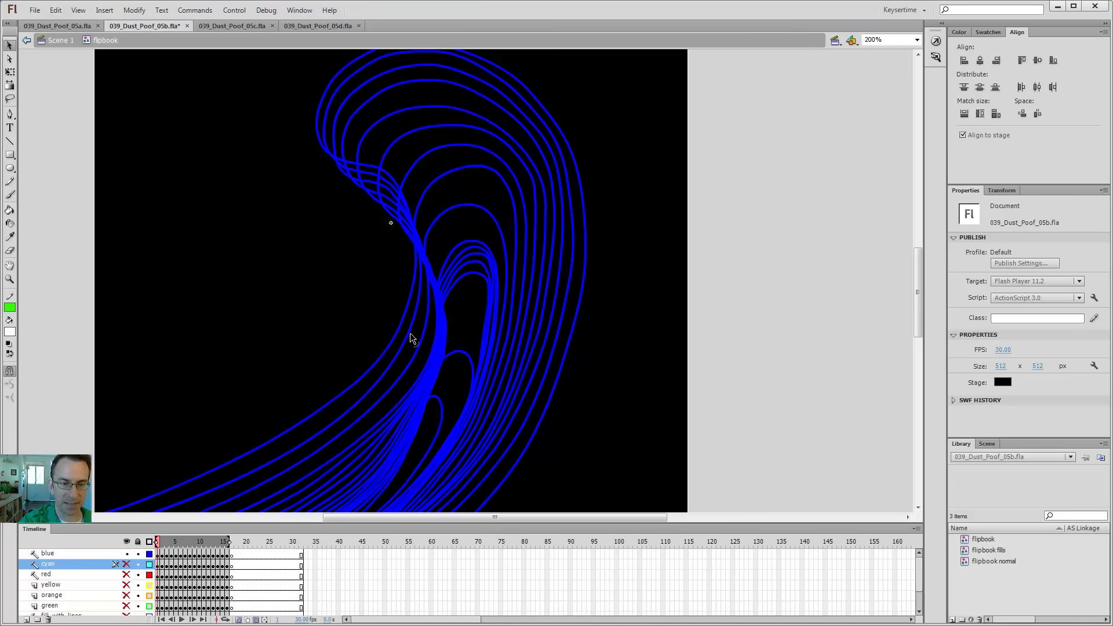
mouse_move(490, 355)
left_mouse_down()
mouse_move(497, 304)
mouse_move(497, 348)
left_mouse_up()
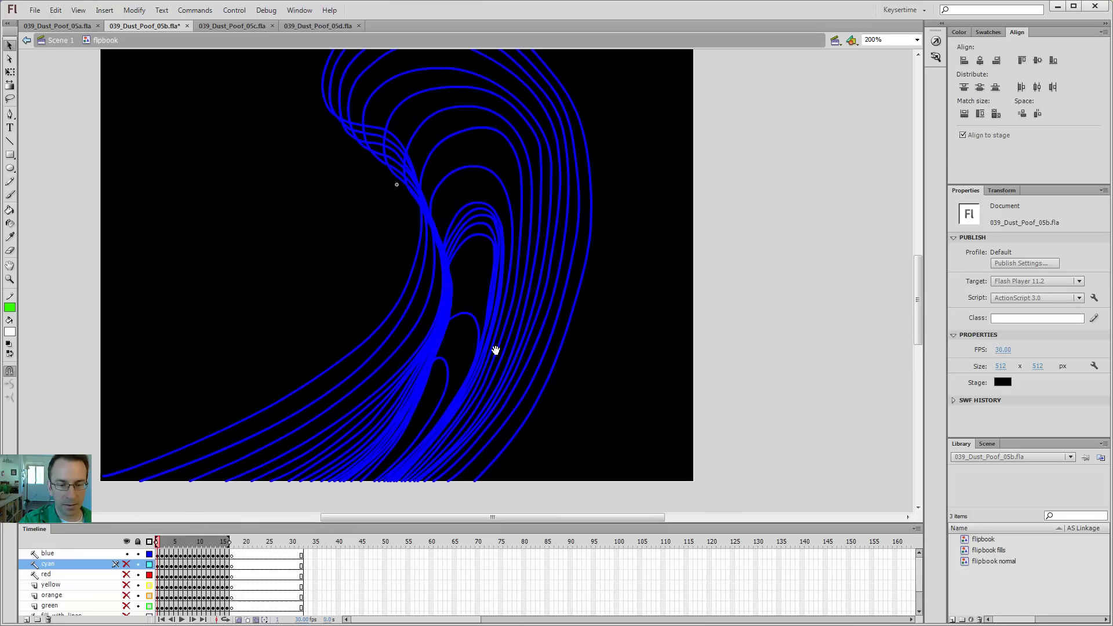
key("y")
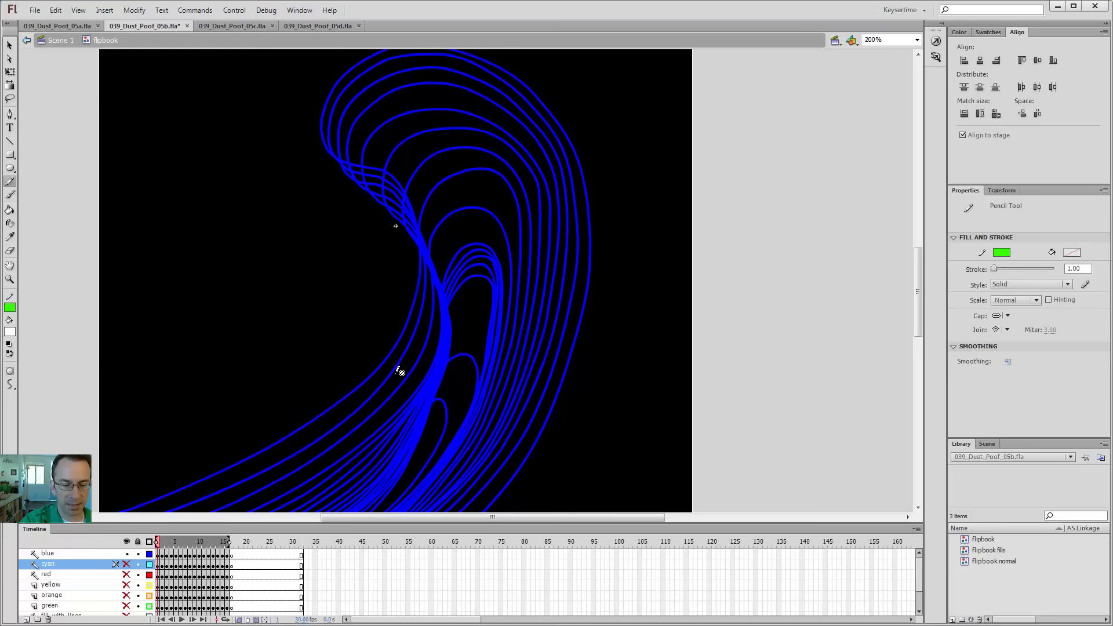
key("v")
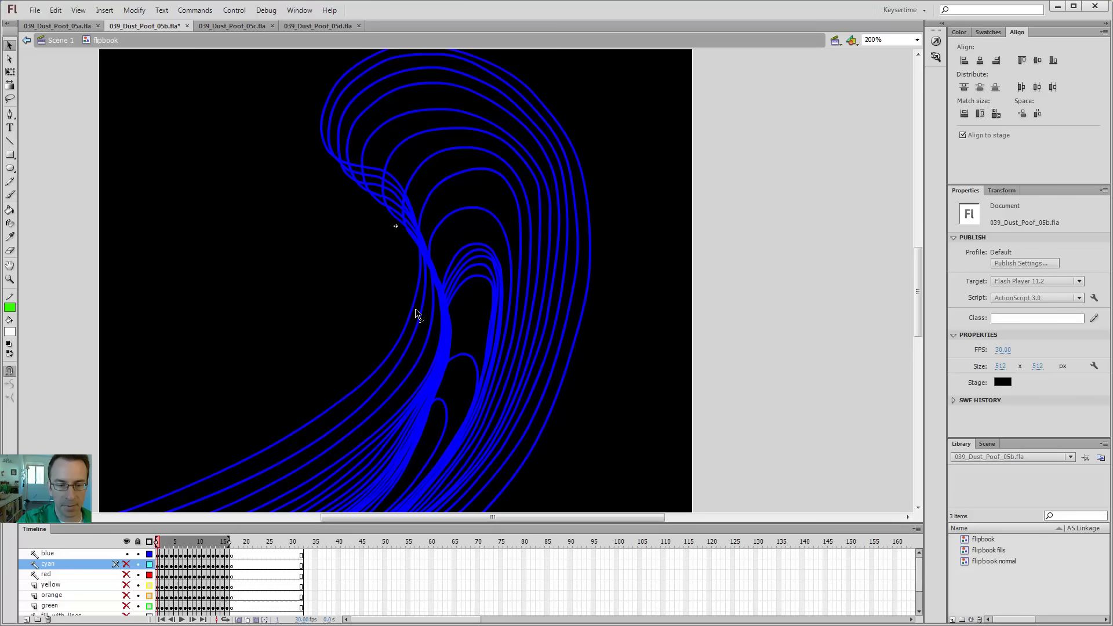
Select the whole outermost blue stroke of the curl (420.75 by 412.00)
left_click(319, 419)
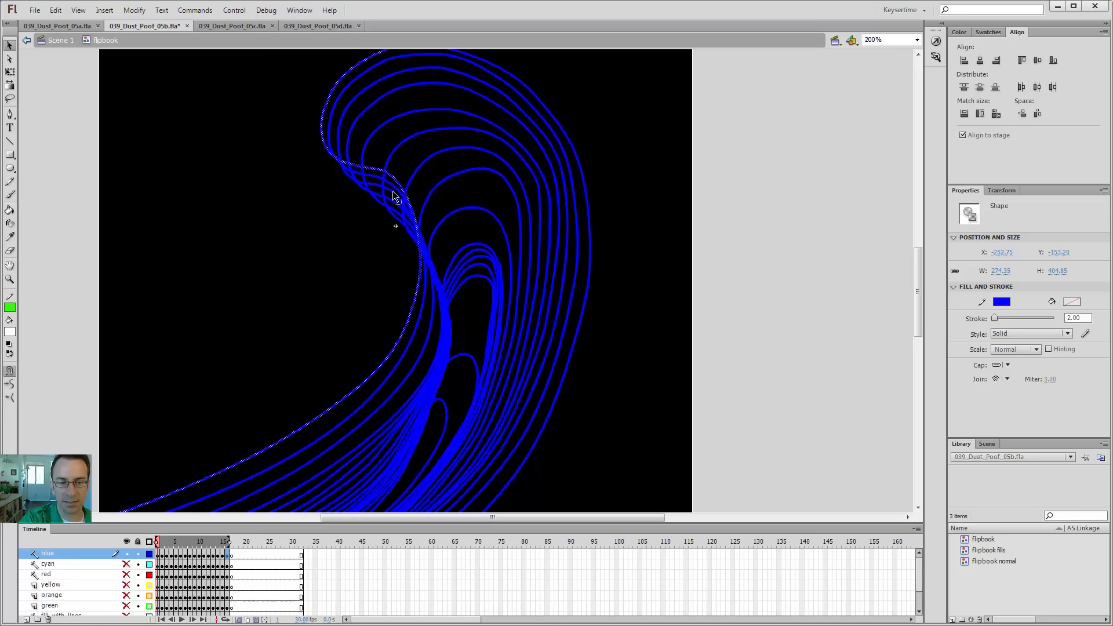
double_click(412, 310)
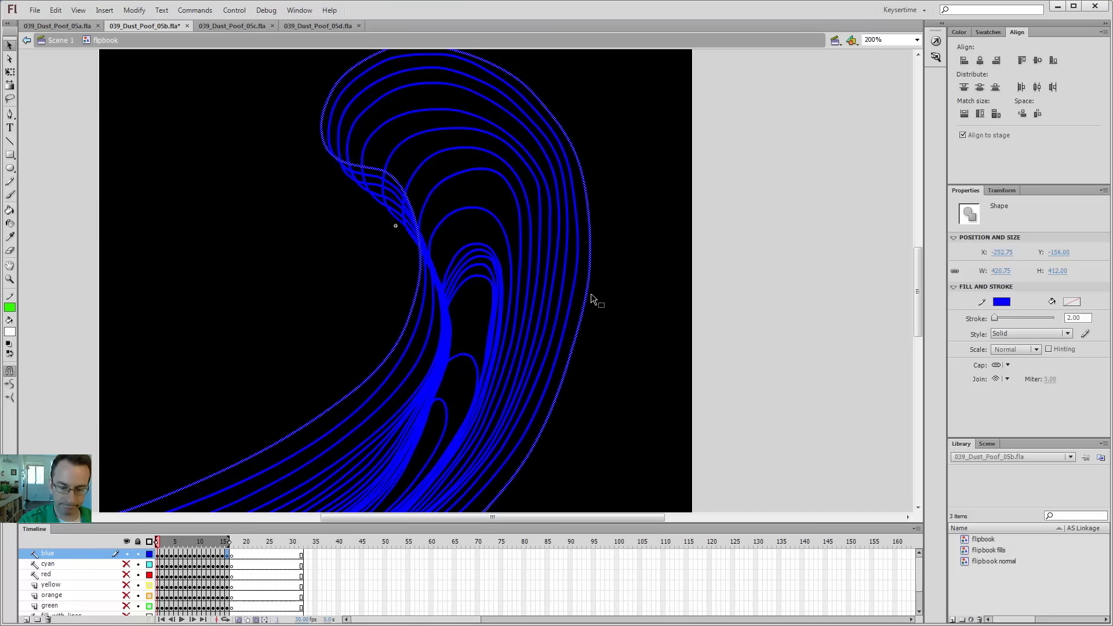
Deselect the blue curl, hide the blue layer and show the red layer's arches
mouse_move(600, 372)
left_mouse_down()
mouse_move(626, 314)
mouse_move(619, 359)
left_mouse_up()
left_click(363, 318)
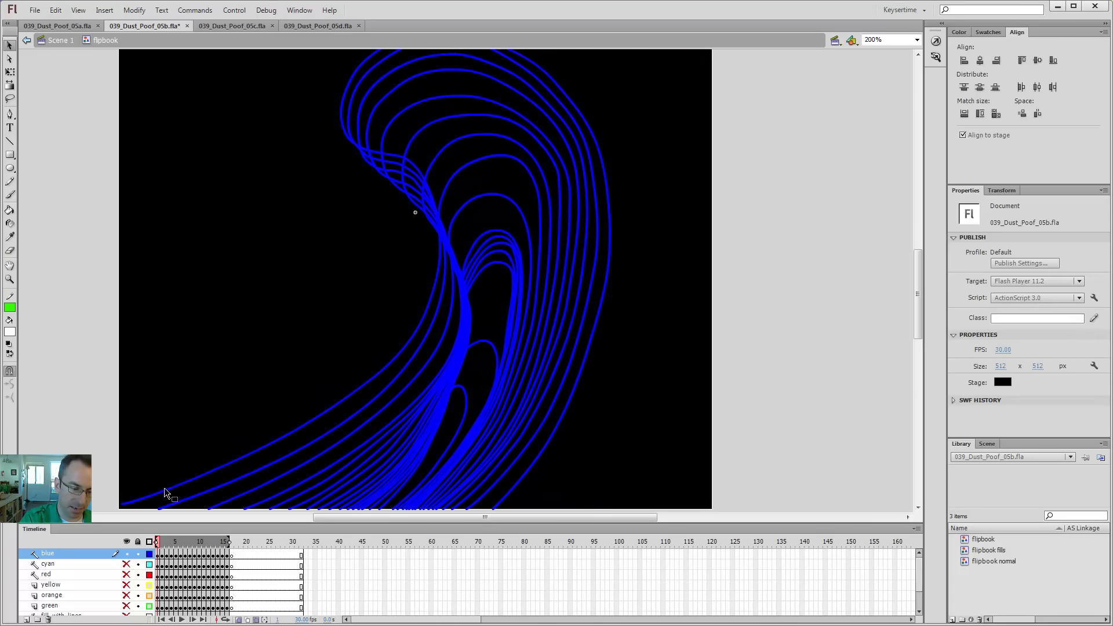
left_click(127, 554)
left_click(126, 574)
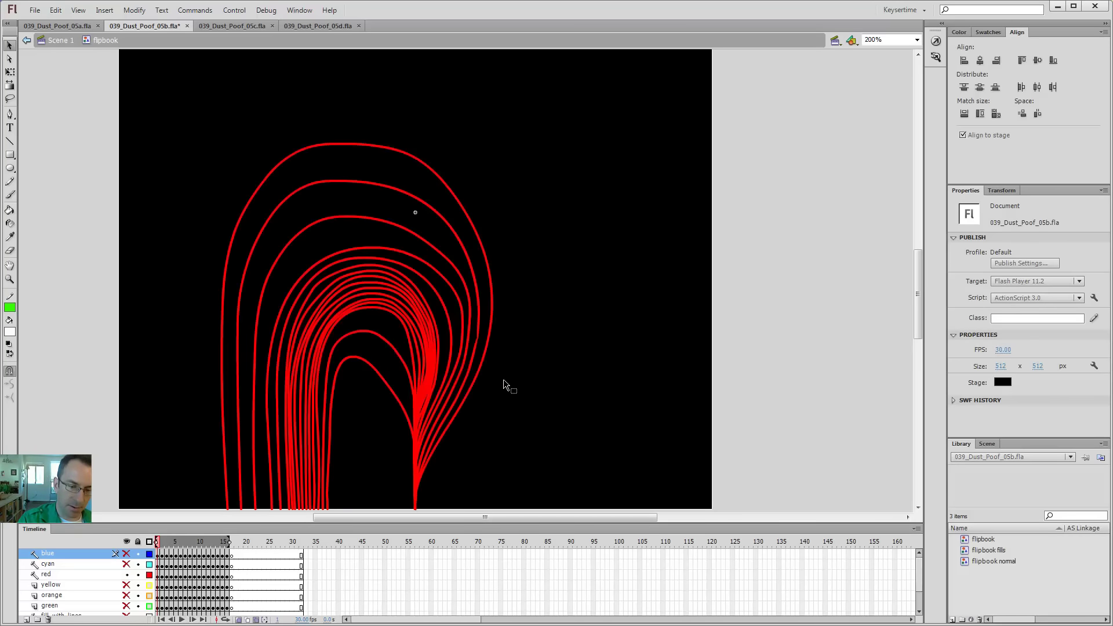
left_click_drag(503, 379, 562, 348)
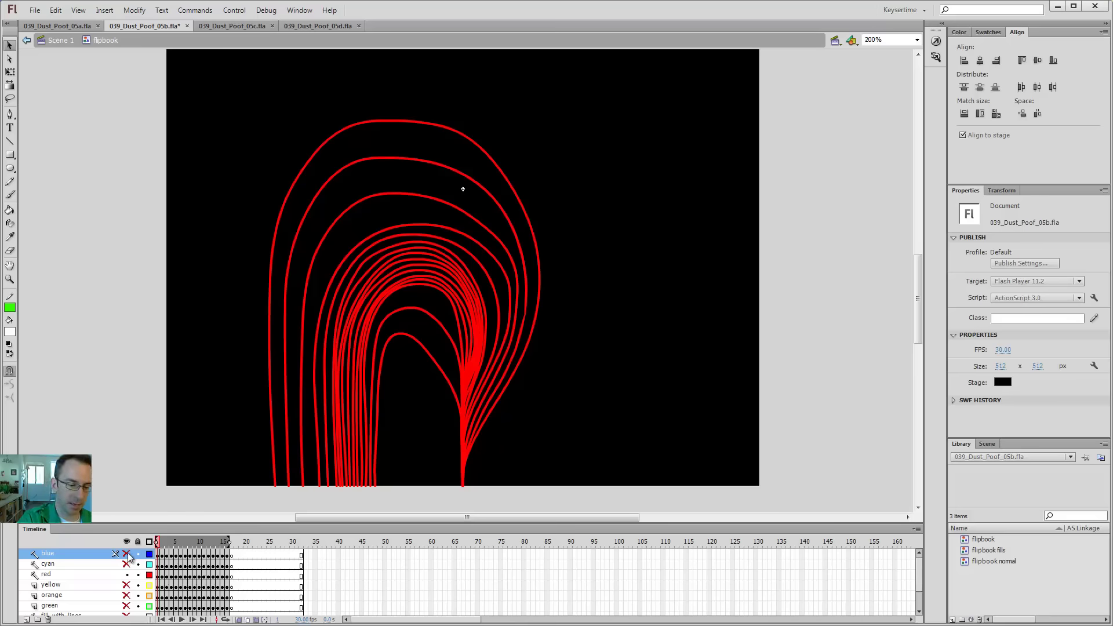
Show the blue and cyan layers again and view the whole stage at 100%
left_click_drag(126, 554, 125, 564)
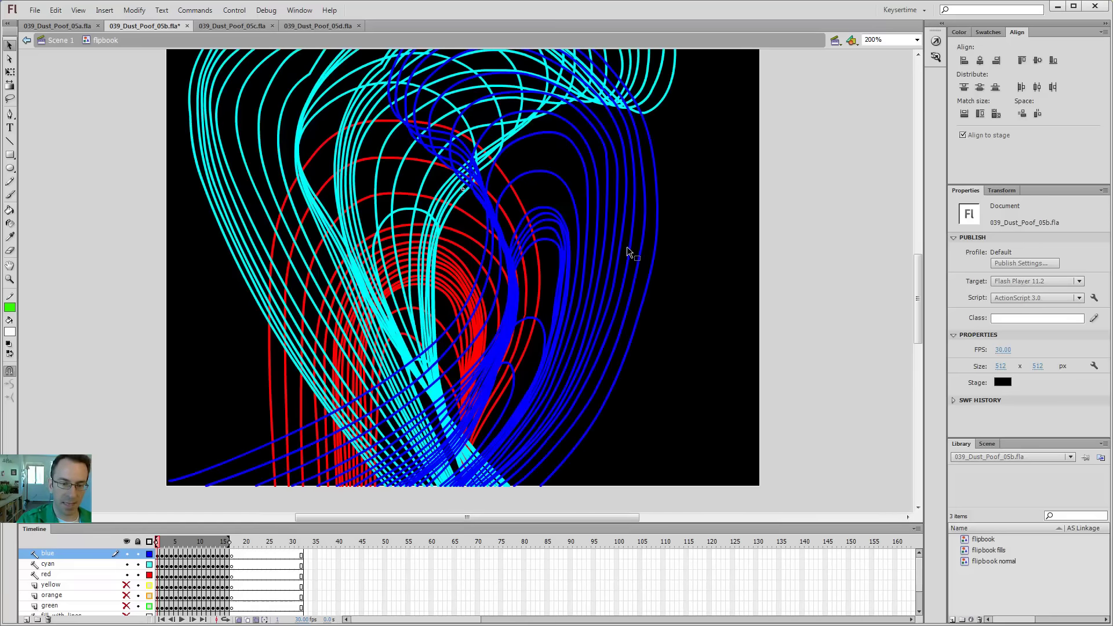
key("ctrl+1")
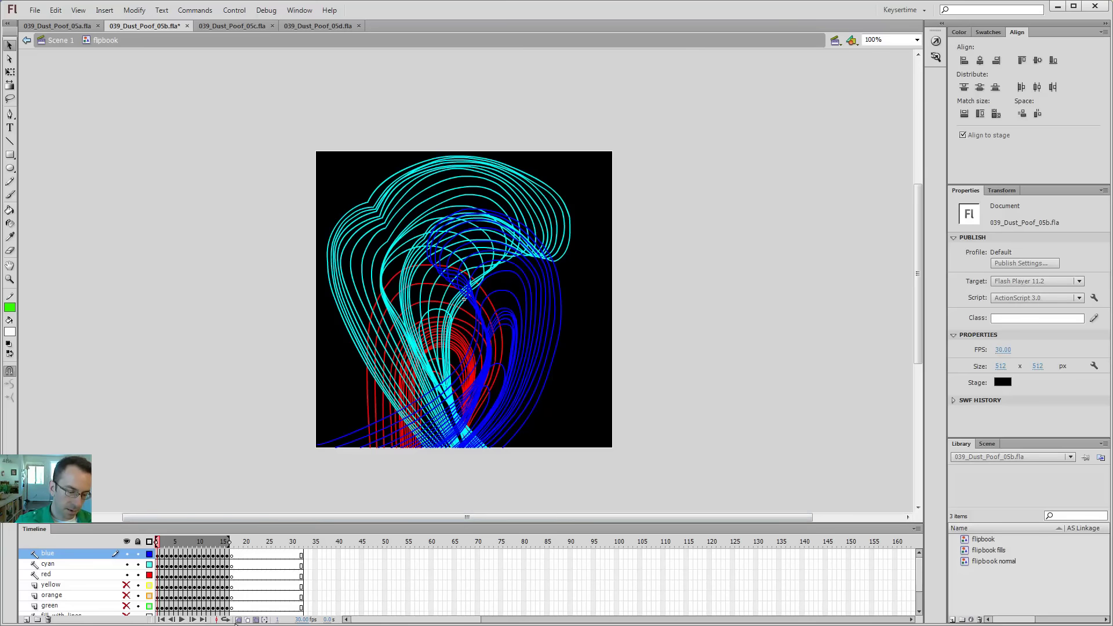
left_click(255, 620)
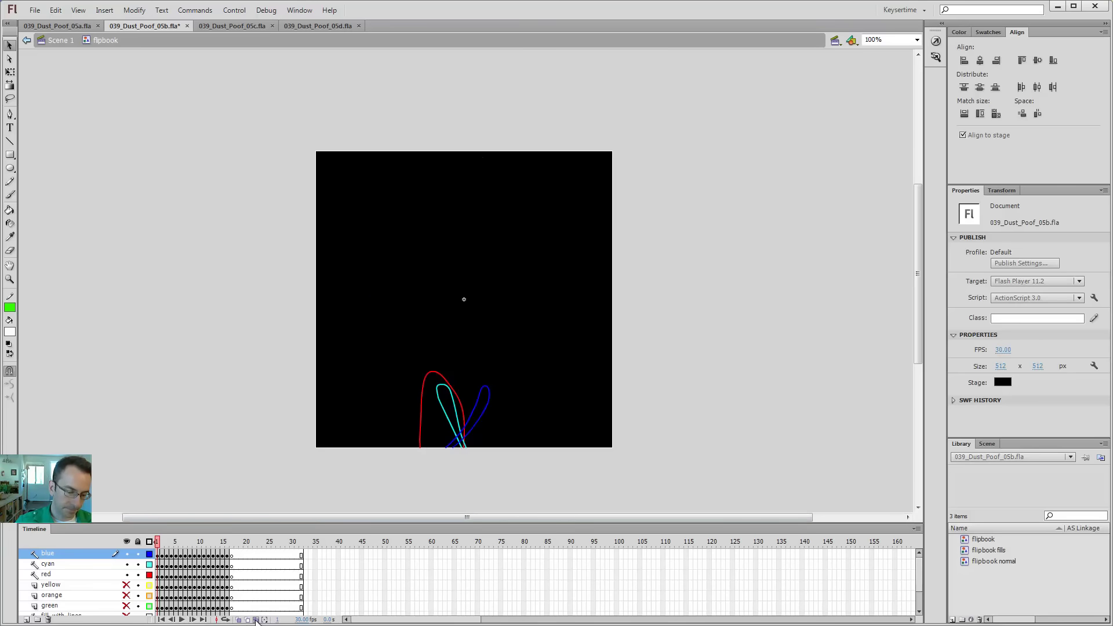
left_click(127, 585)
left_click(126, 596)
left_click(127, 606)
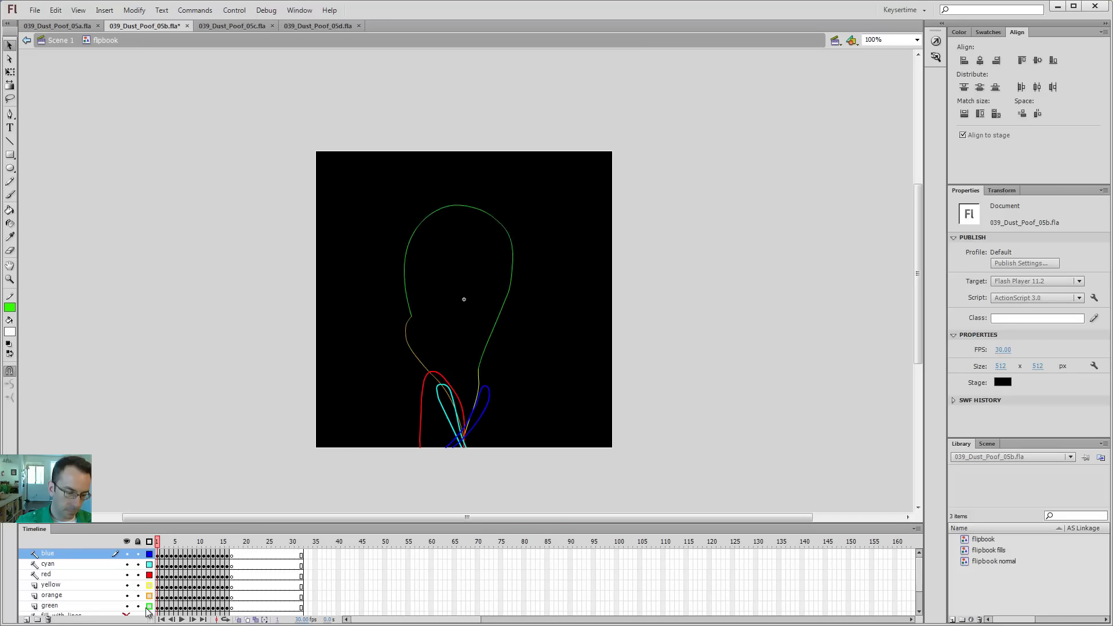
right_click(55, 577)
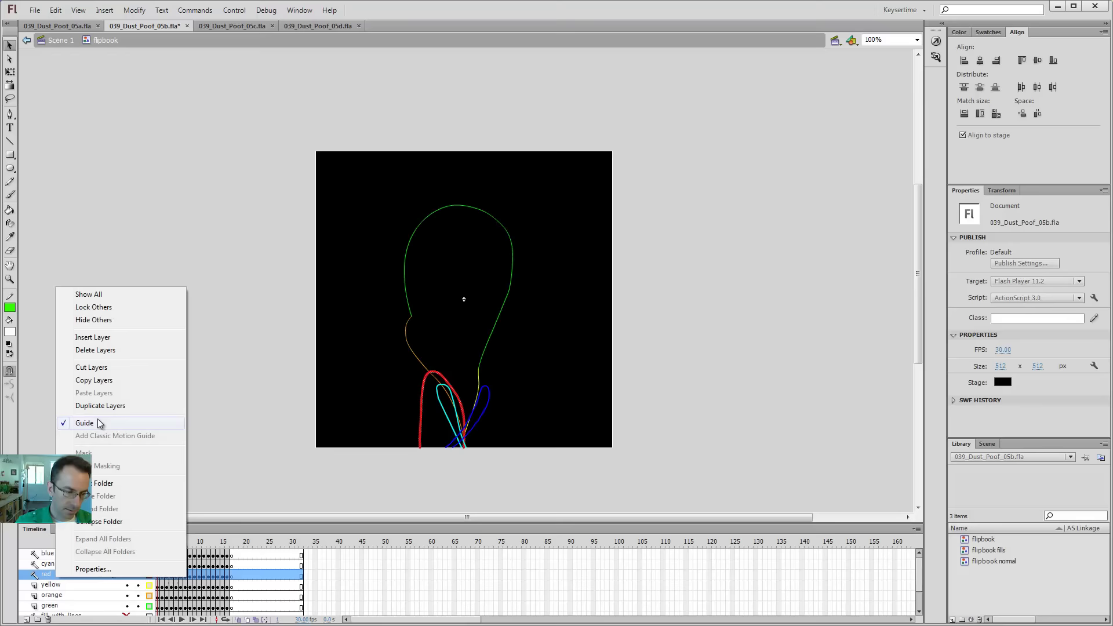
left_click(76, 423)
right_click(53, 565)
left_click(81, 411)
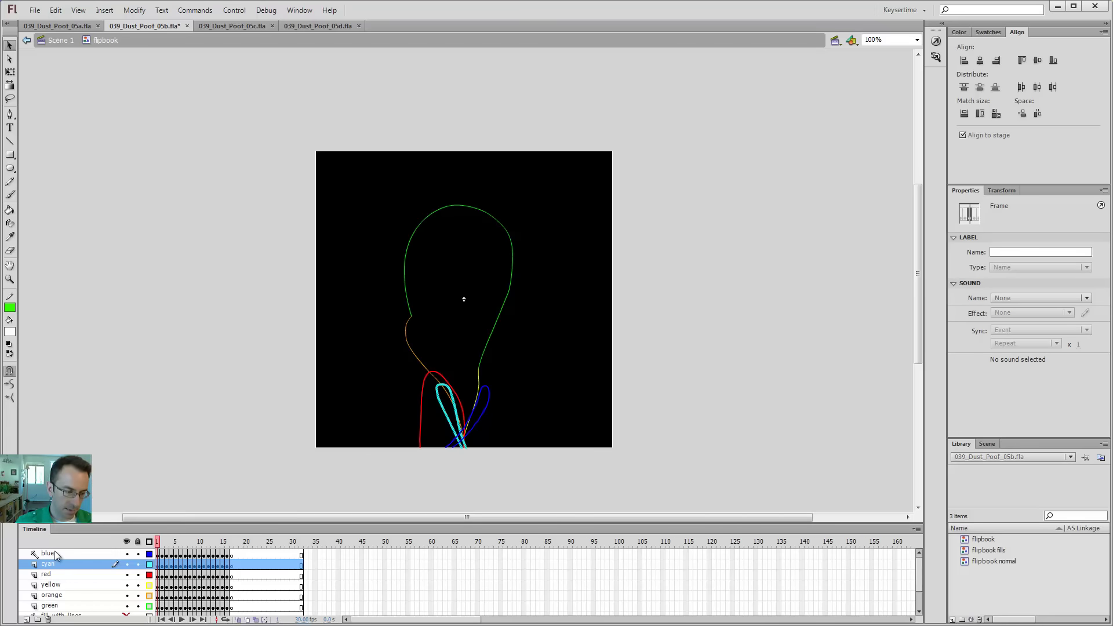
right_click(56, 553)
left_click(93, 397)
left_click(200, 374)
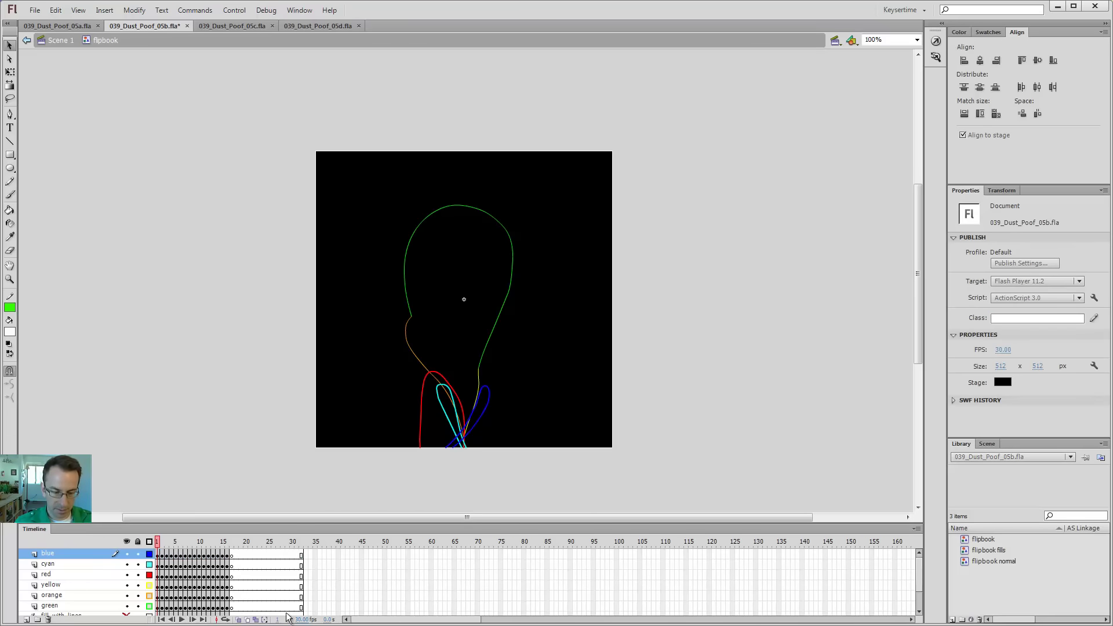
mouse_move(162, 549)
left_mouse_down()
mouse_move(231, 546)
mouse_move(149, 555)
mouse_move(244, 548)
mouse_move(155, 551)
left_mouse_up()
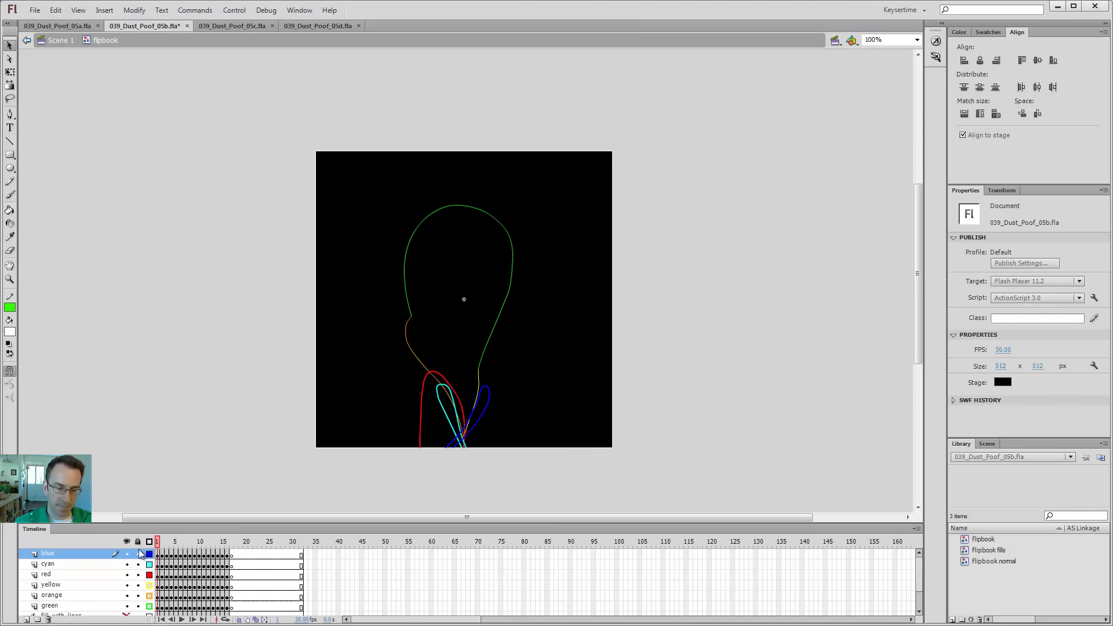
key("ctrl+Return")
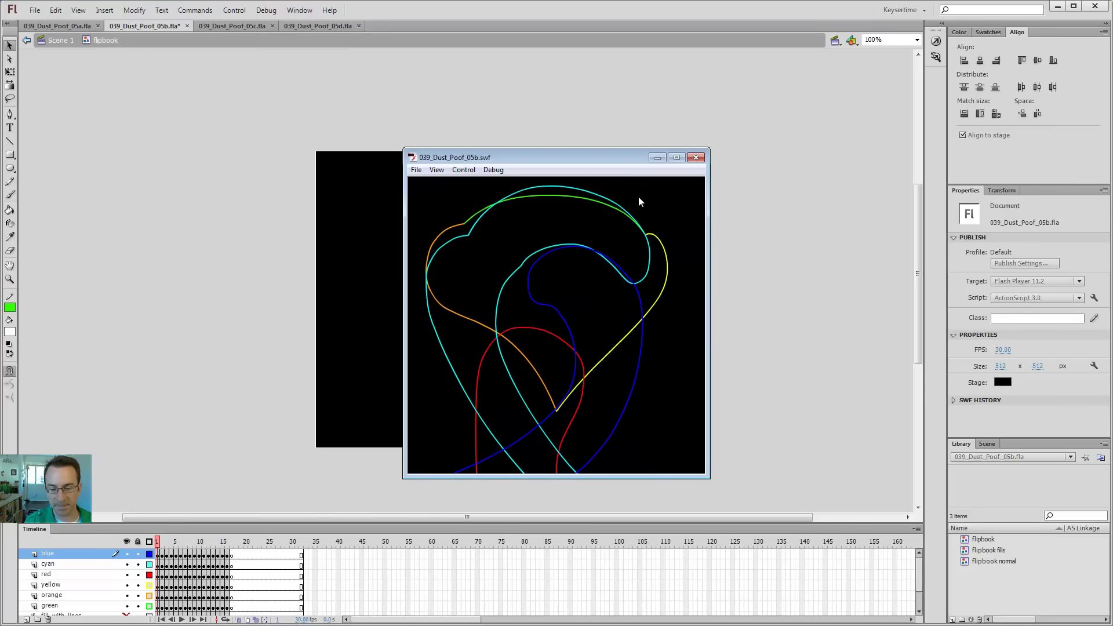
left_click(696, 157)
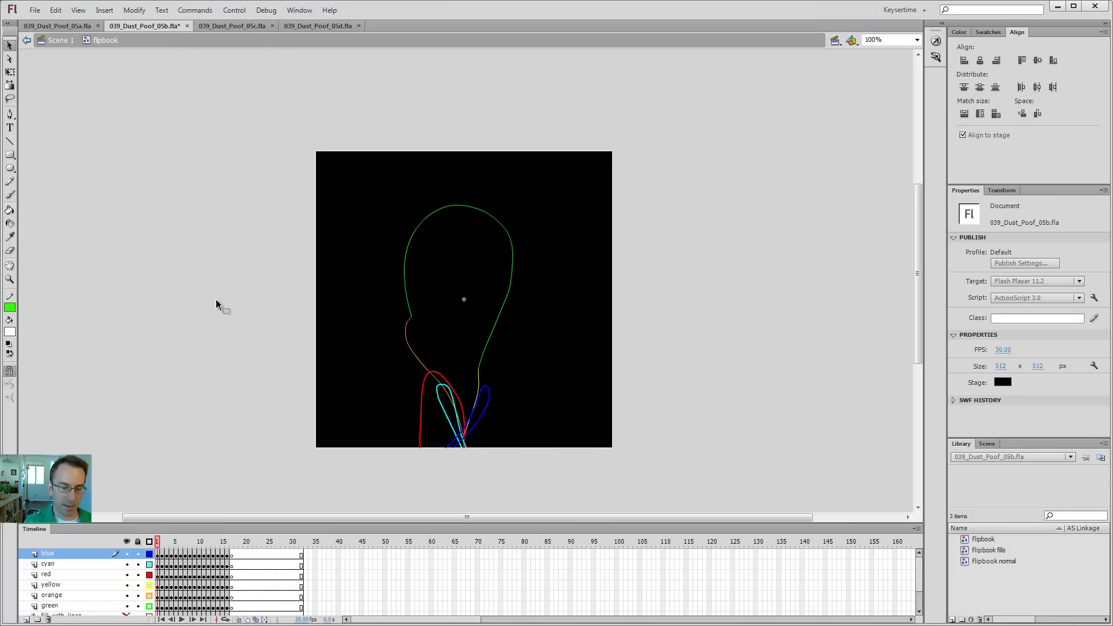
Switch to 039_Dust_Poof_05c.fla, scrub its filled poof frames and test-play the movie
left_click(235, 27)
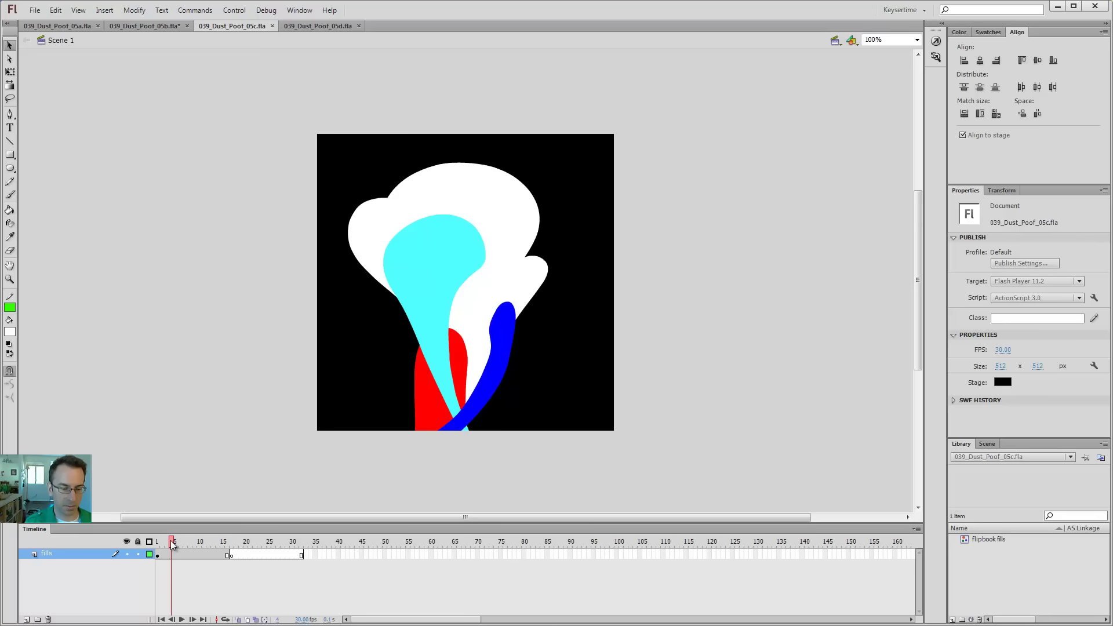
mouse_move(173, 544)
left_mouse_down()
mouse_move(241, 541)
mouse_move(139, 541)
mouse_move(225, 542)
mouse_move(153, 549)
left_mouse_up()
key("ctrl+Return")
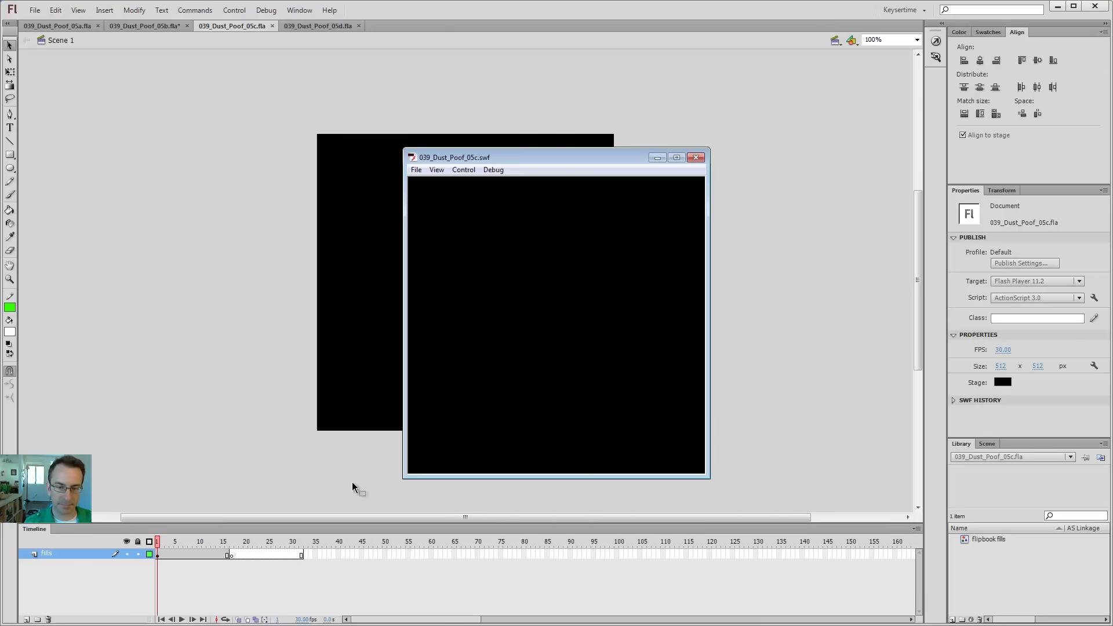
Edit the flipbook fills symbol with layers as outlines and onion skins to frame 16
left_click(696, 158)
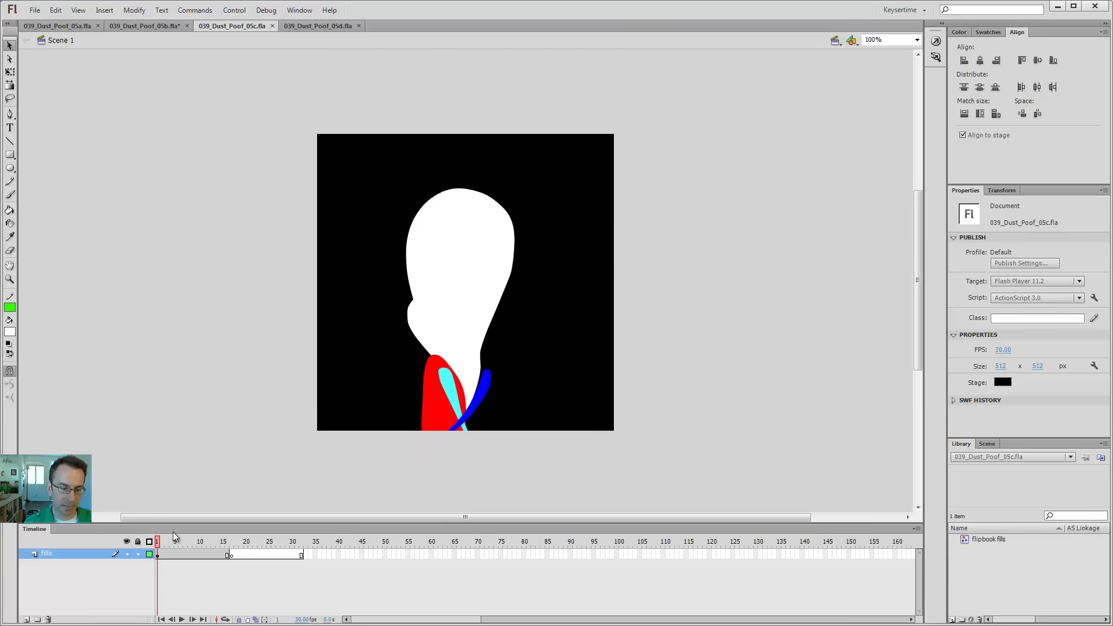
double_click(435, 321)
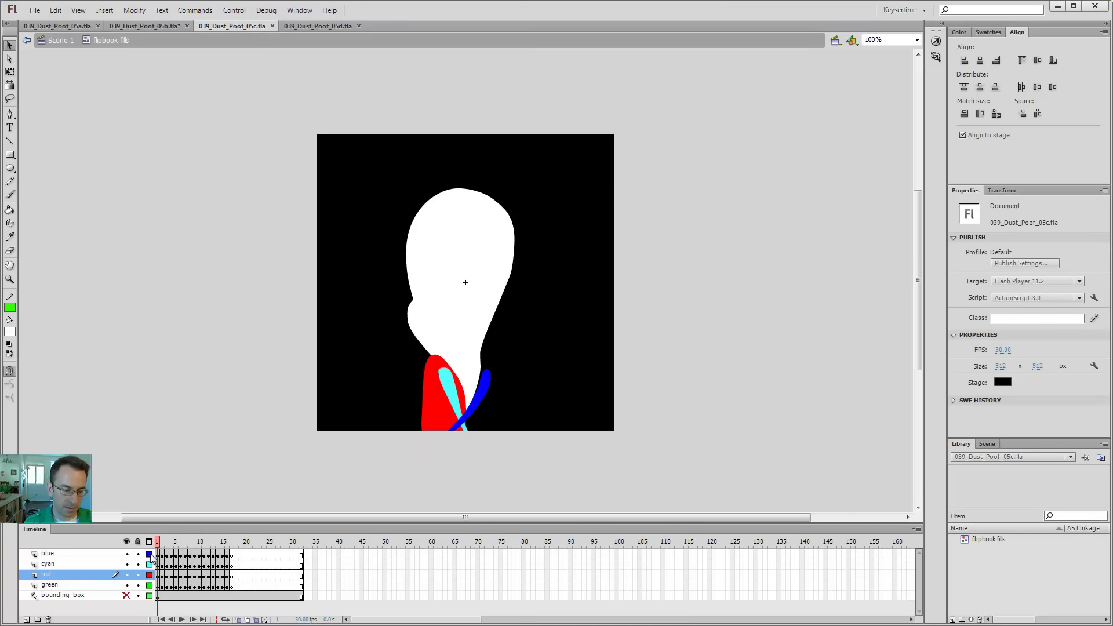
left_click_drag(150, 555, 149, 583)
left_click(255, 620)
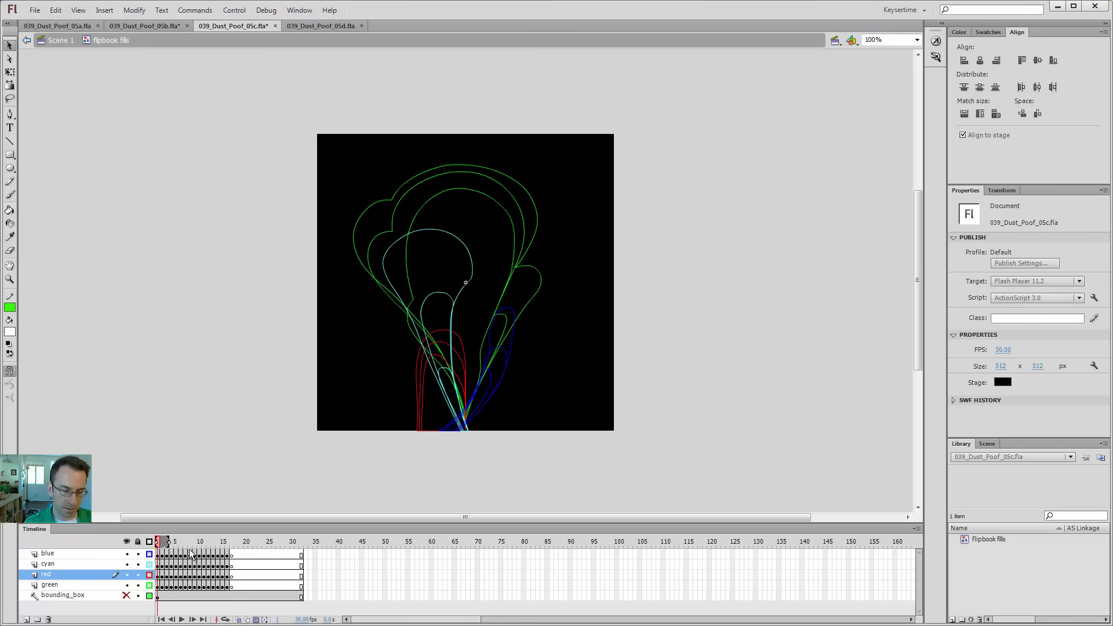
left_click_drag(168, 541, 228, 545)
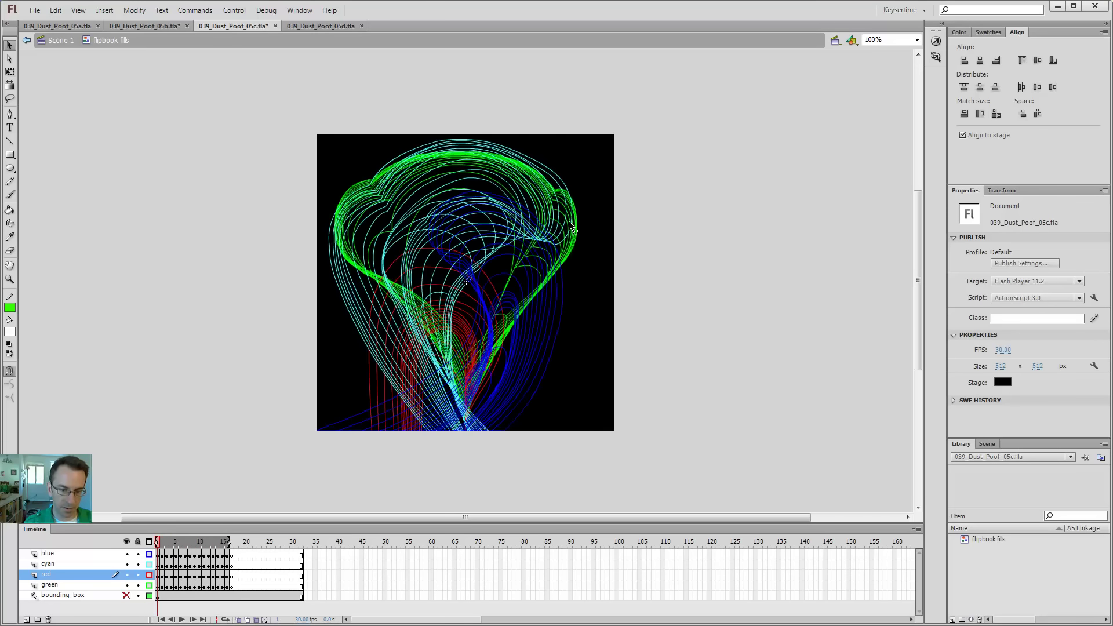
Zoom to 200% on the poof artwork and scroll around to inspect it
key("z")
left_click(439, 251)
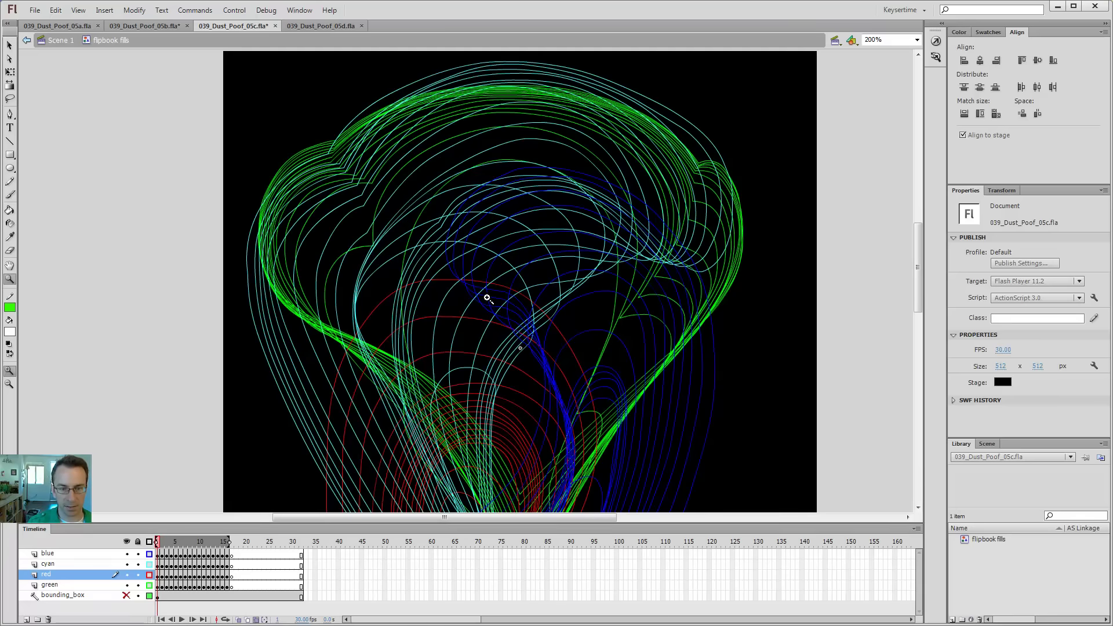
scroll(460, 341, "down", 2)
scroll(435, 293, "right", 3)
key("v")
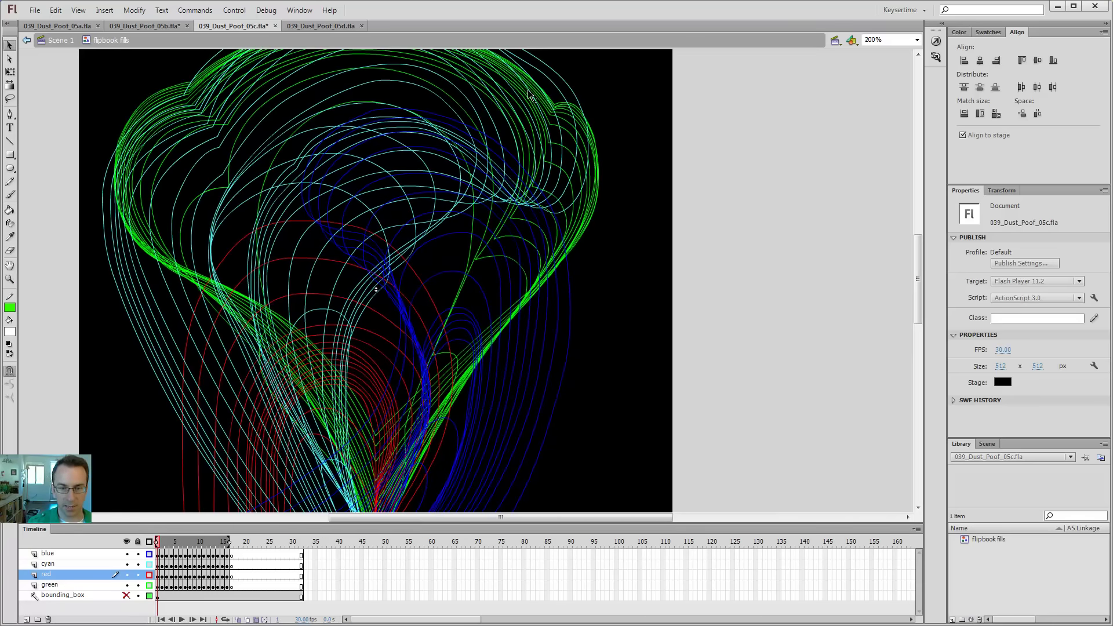
scroll(498, 127, "up", 1)
scroll(474, 164, "left", 1)
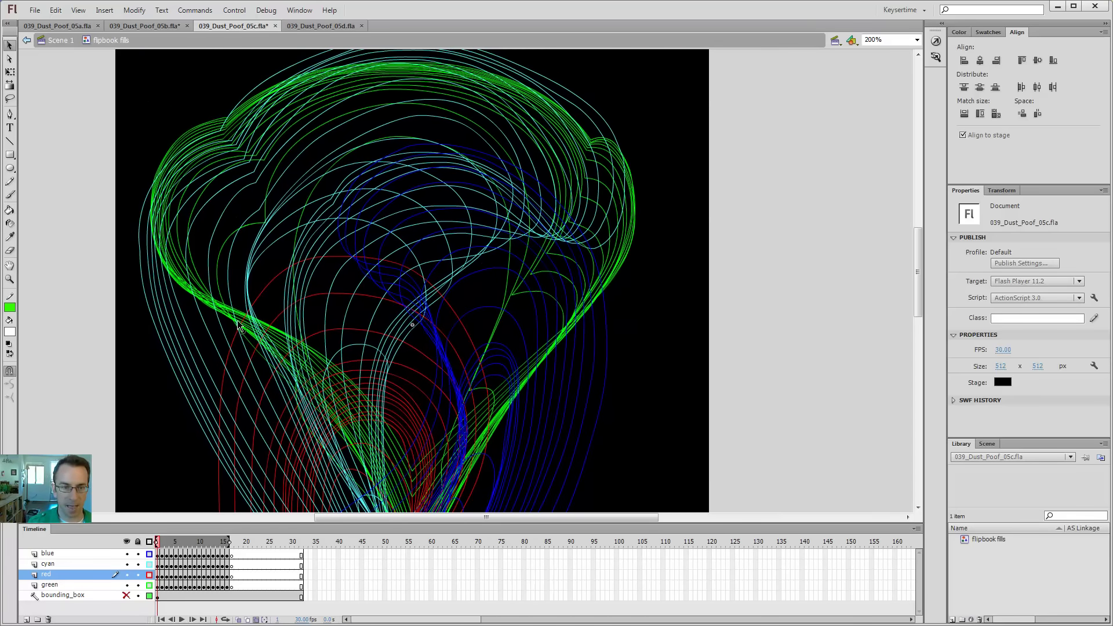
scroll(360, 403, "down", 3)
scroll(348, 325, "right", 1)
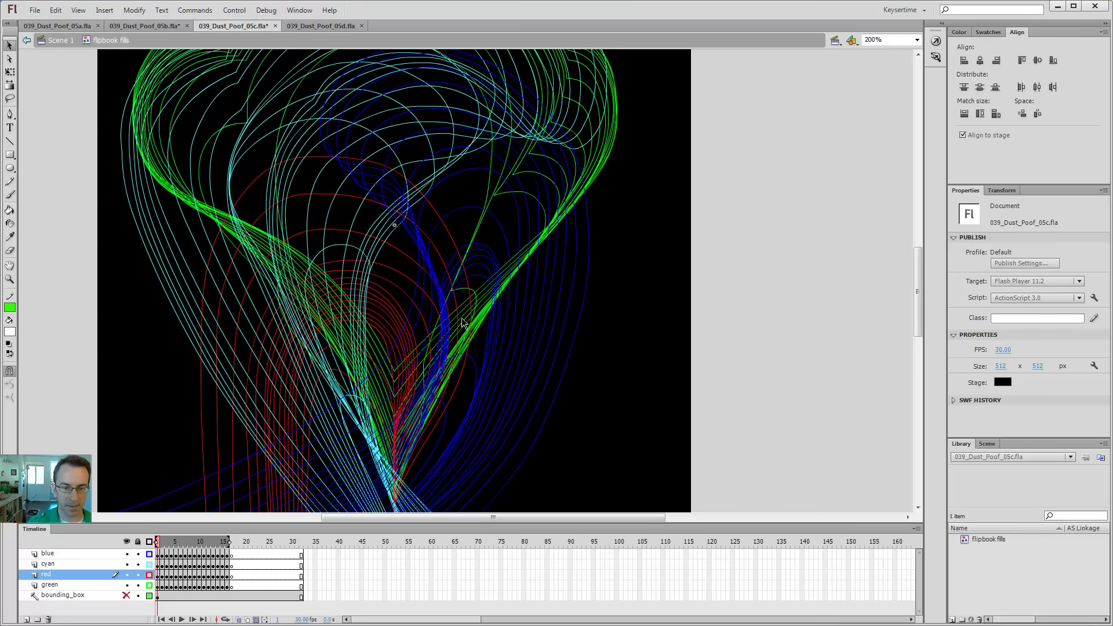
Hide the panels to pan the enlarged stage, restore them, and disable onion skinning
key("F4")
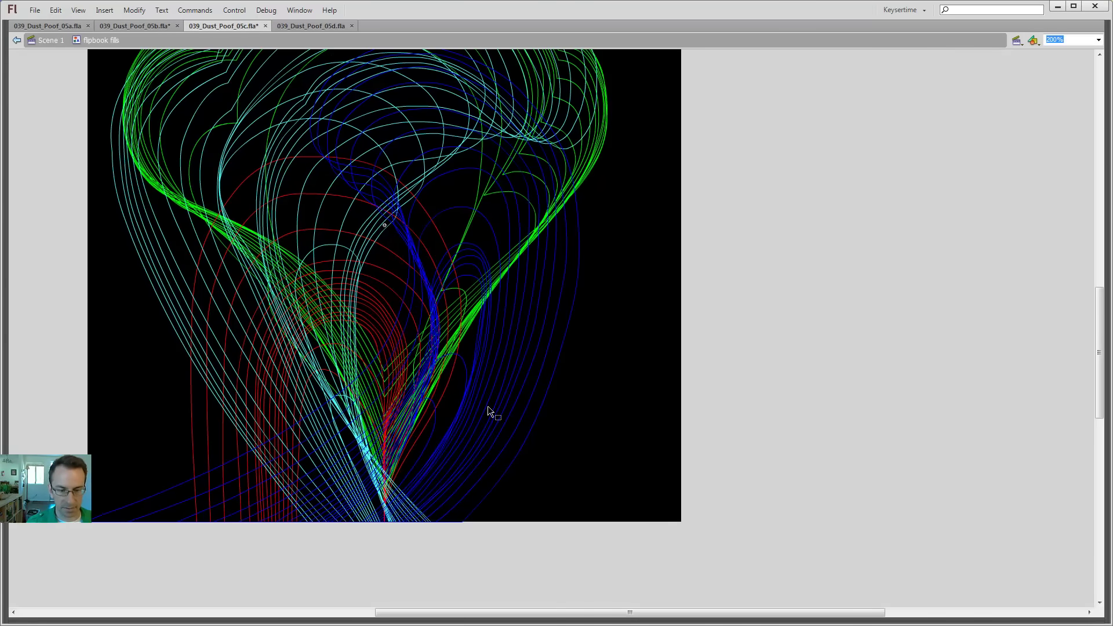
left_click_drag(514, 343, 574, 437)
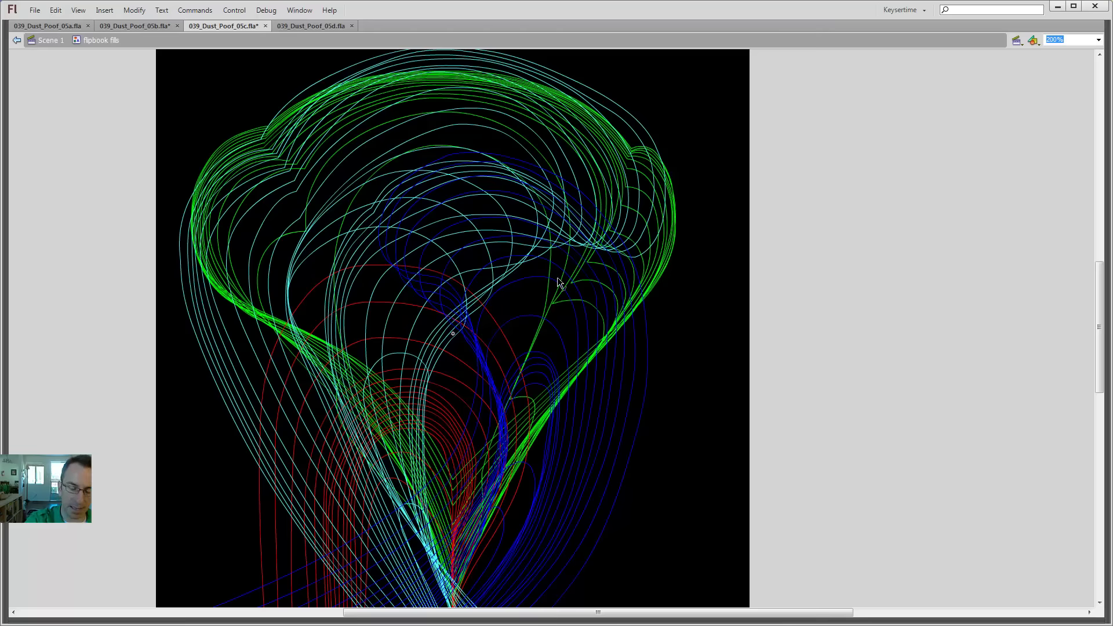
key("F4")
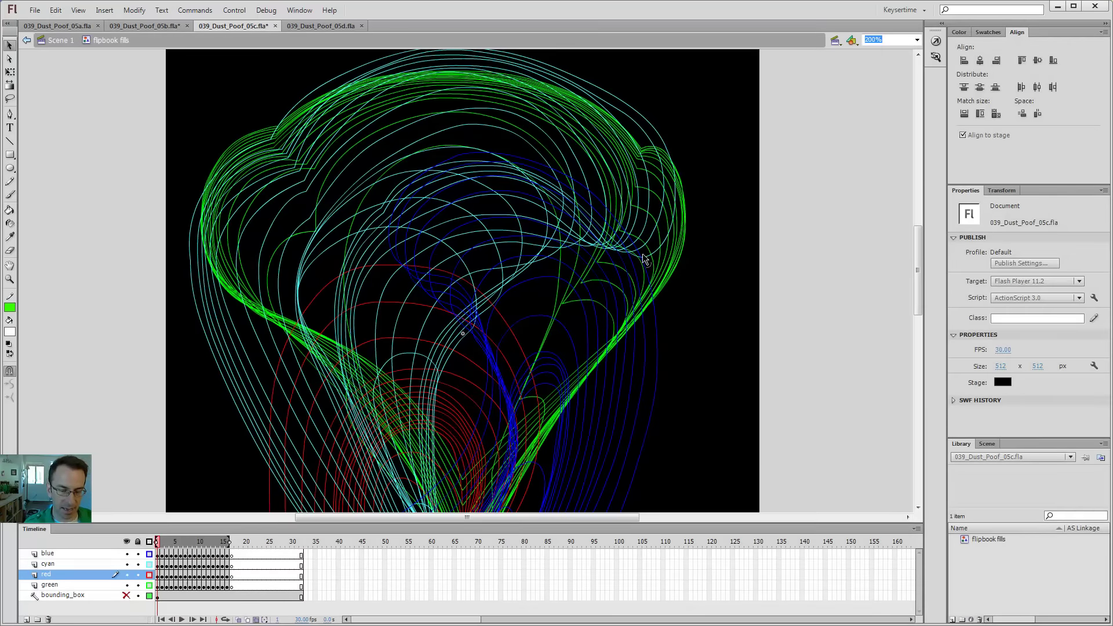
left_click(257, 620)
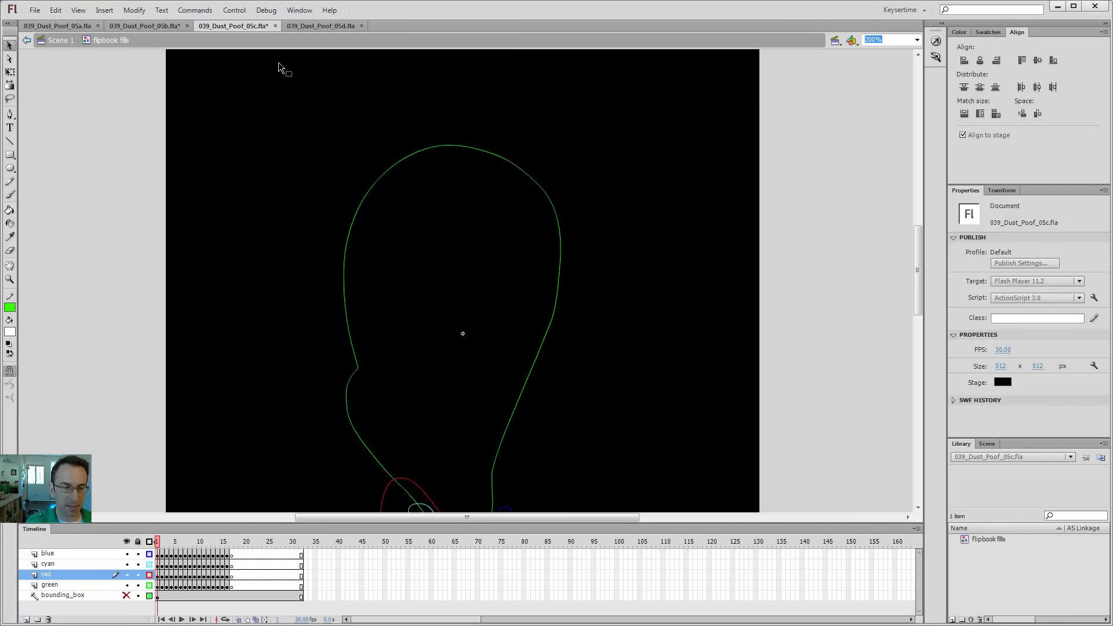
Switch to 039_Dust_Poof_05d.fla, preview its frames, and zoom to 200% on the poof's centre
left_click(316, 27)
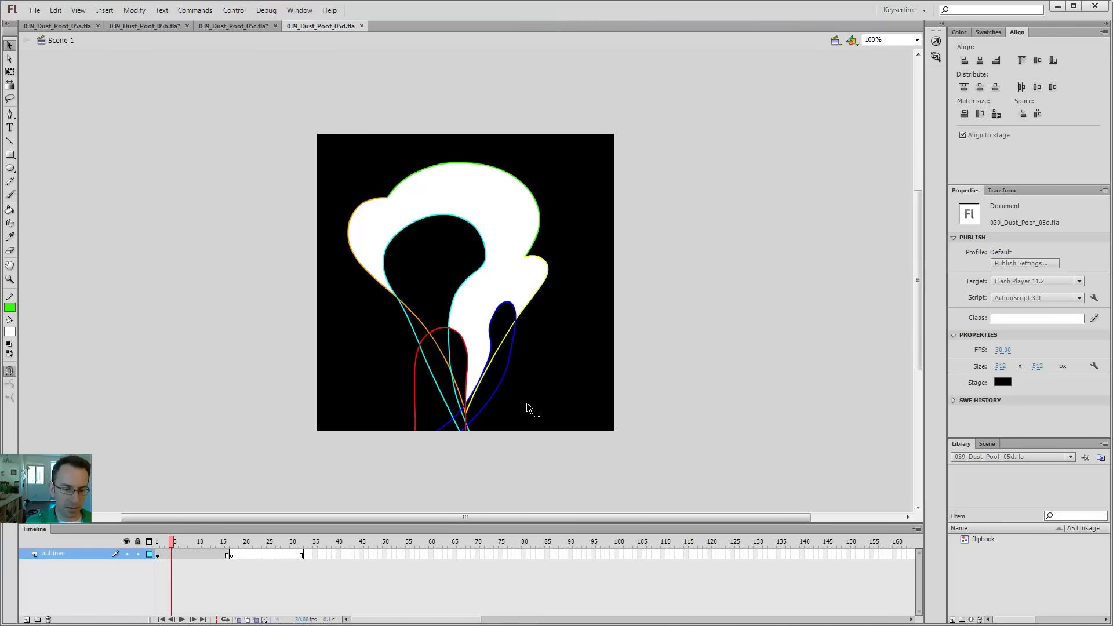
key("z")
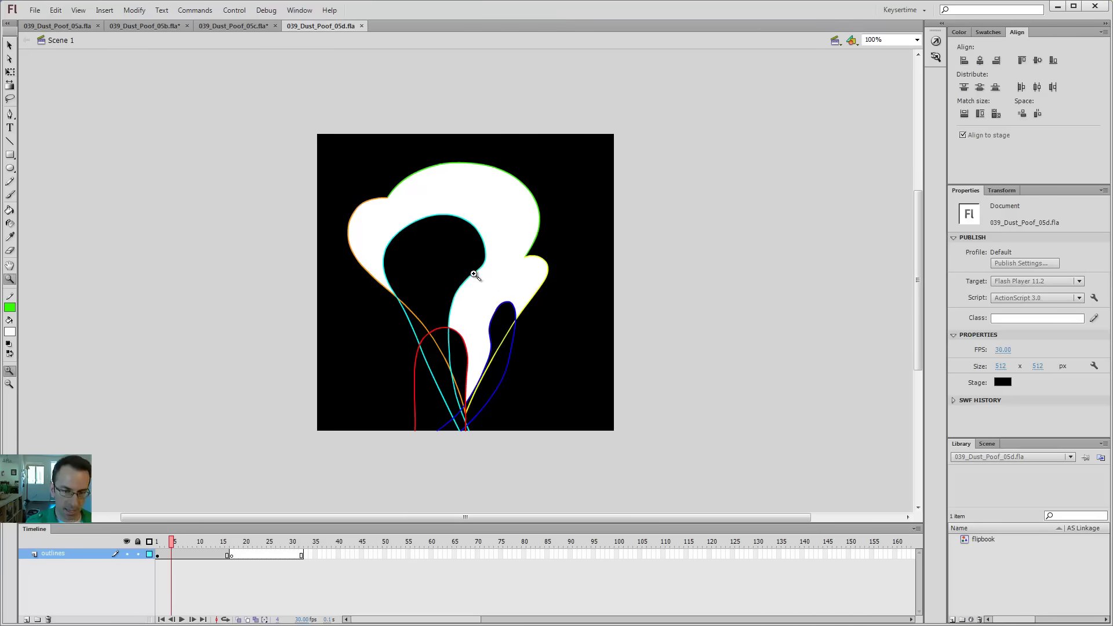
left_click(474, 275)
key("ctrl+1")
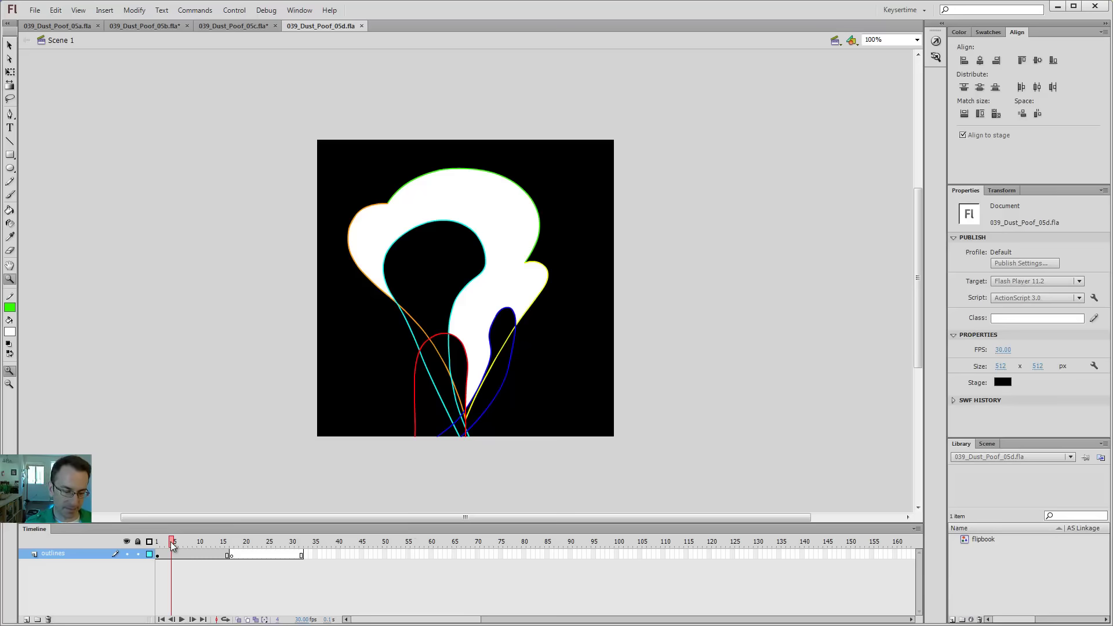
mouse_move(171, 541)
left_mouse_down()
mouse_move(158, 544)
mouse_move(231, 564)
mouse_move(201, 564)
mouse_move(231, 563)
left_mouse_up()
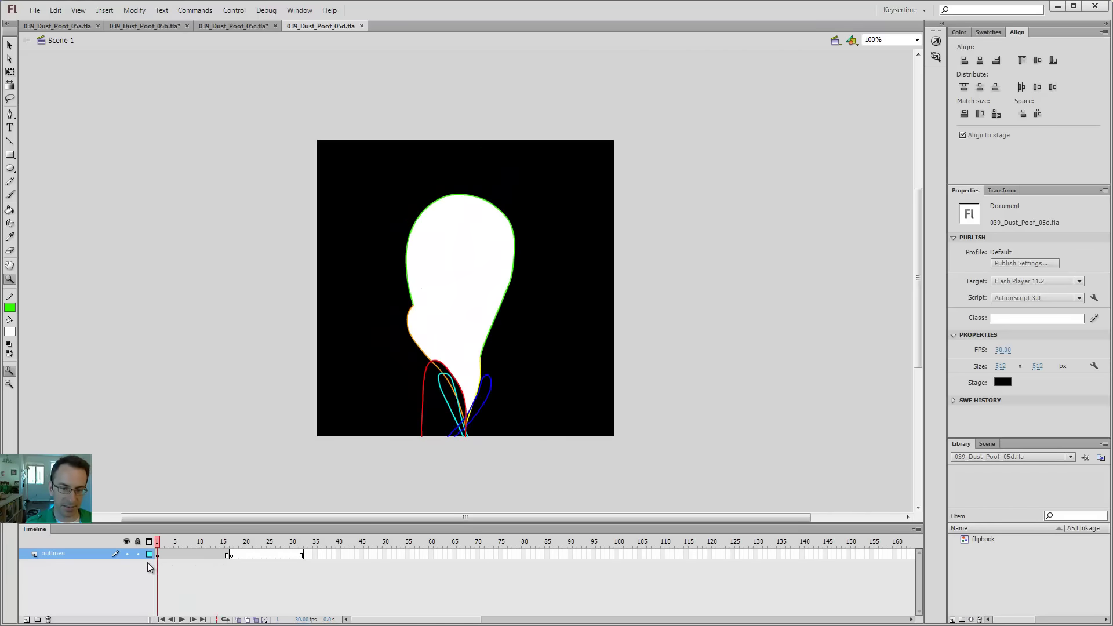
mouse_move(185, 561)
left_mouse_down()
mouse_move(247, 553)
mouse_move(161, 542)
mouse_move(232, 544)
mouse_move(167, 531)
mouse_move(211, 532)
left_mouse_up()
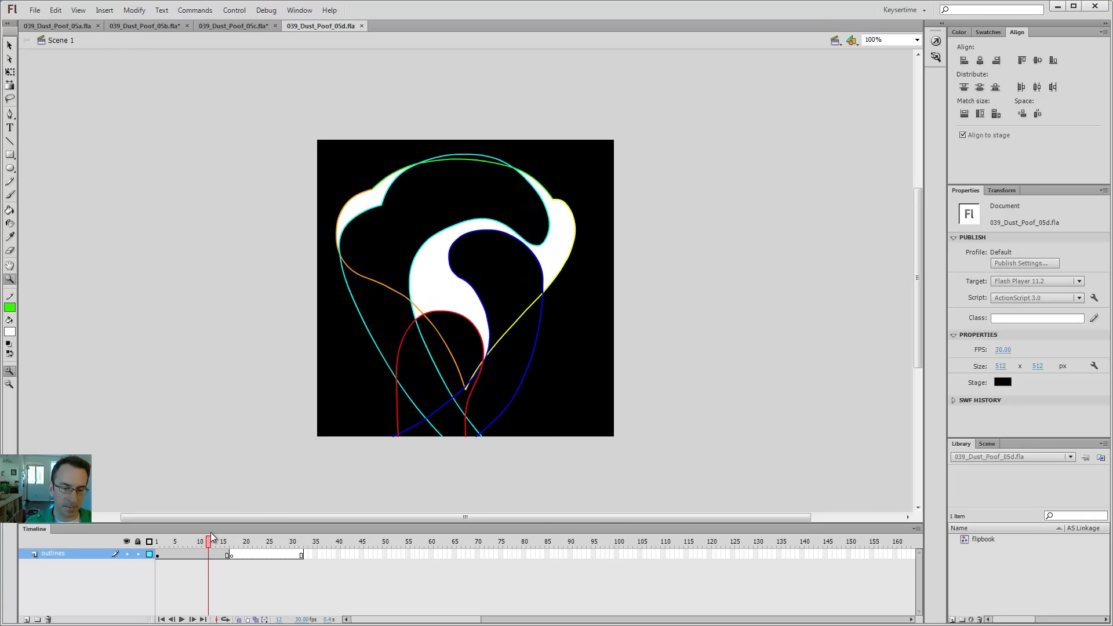
left_click(423, 320)
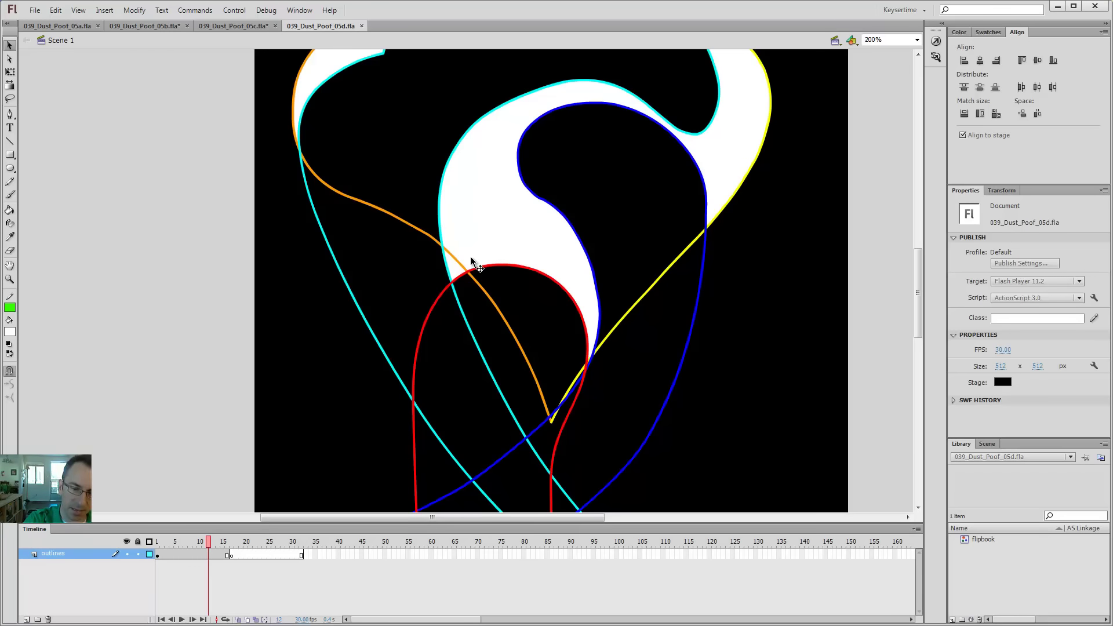
mouse_move(210, 547)
left_mouse_down()
mouse_move(155, 547)
mouse_move(207, 545)
left_mouse_up()
key("ctrl+Return")
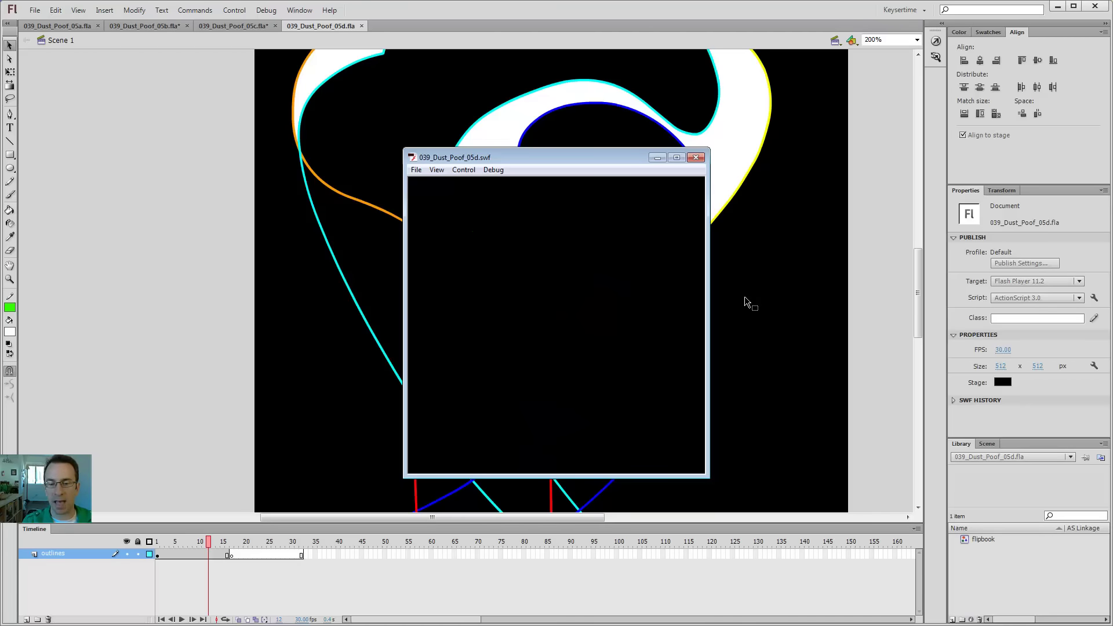
left_click(696, 157)
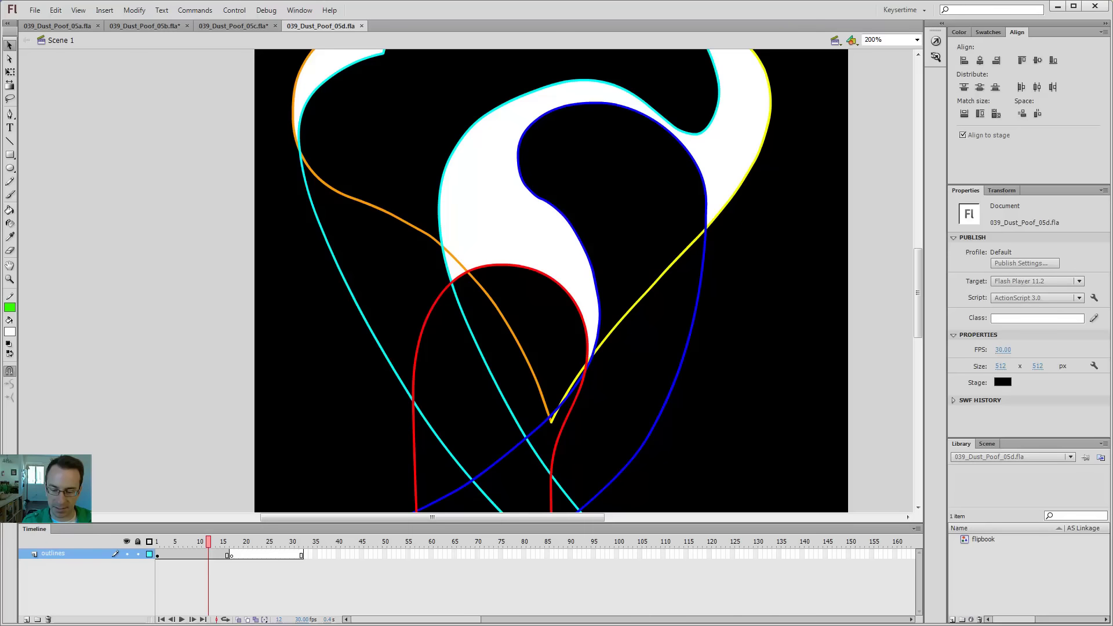
Test the movie and arrange the other three poof SWFs side by side in Flash Player
key("ctrl+Return")
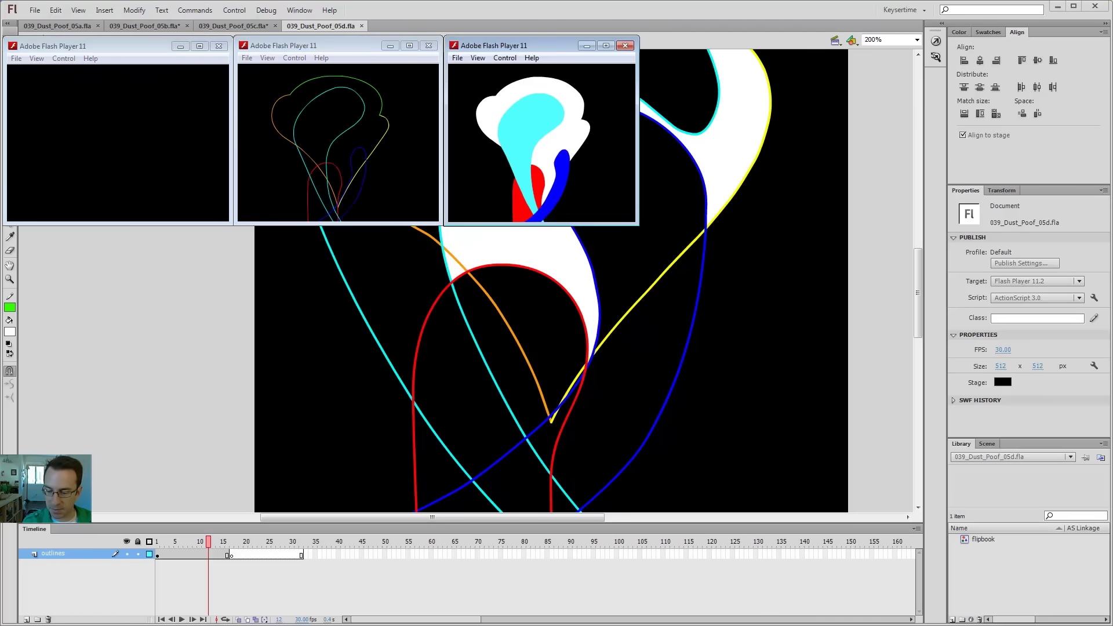